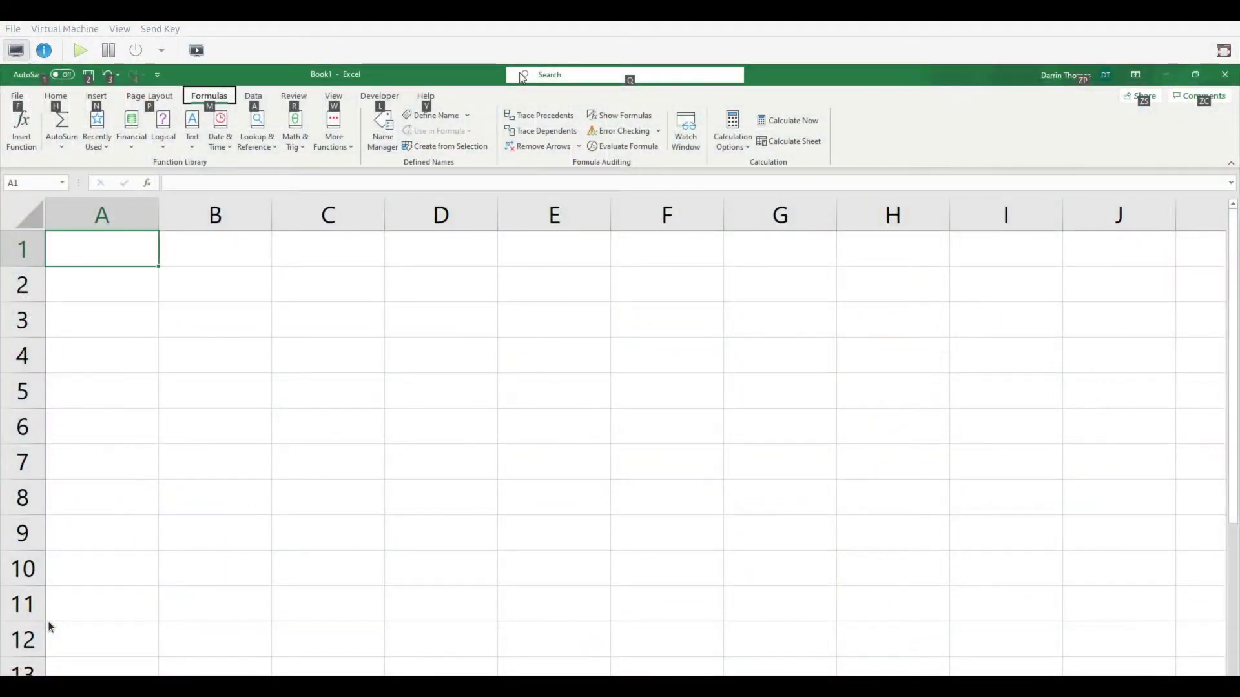
- Switch the VM viewer to full-screen so the blank Excel workbook fills the display
left_click(1218, 57)
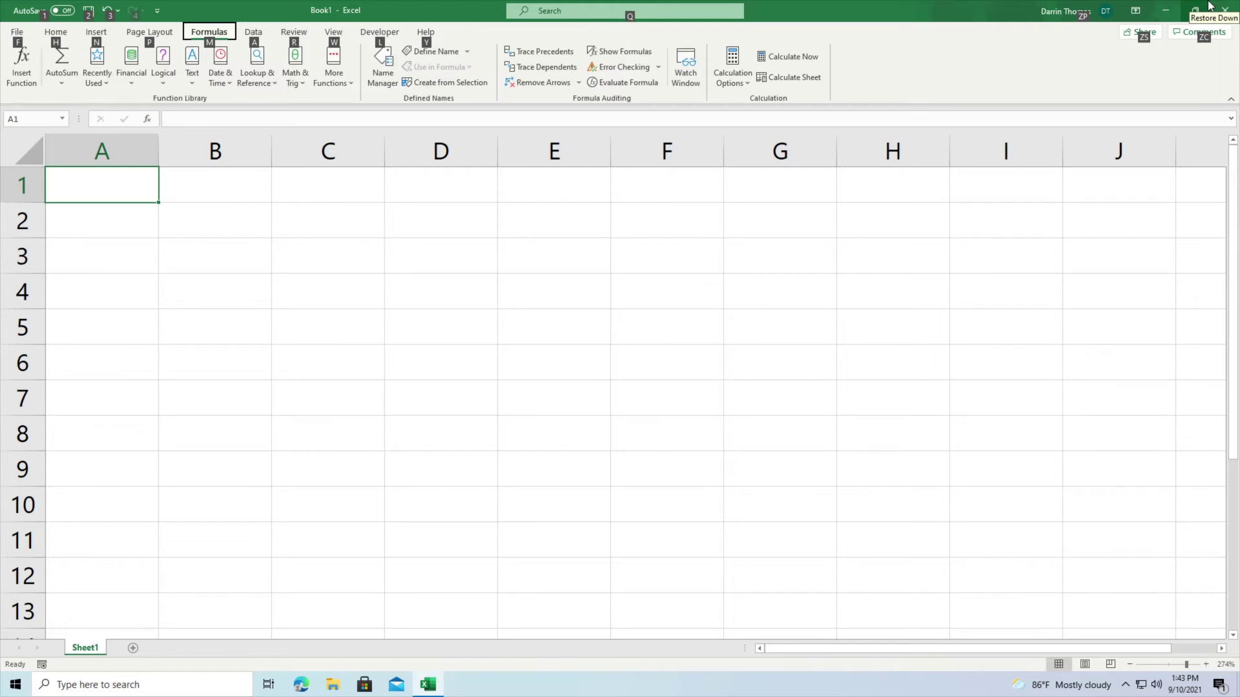
key("Escape")
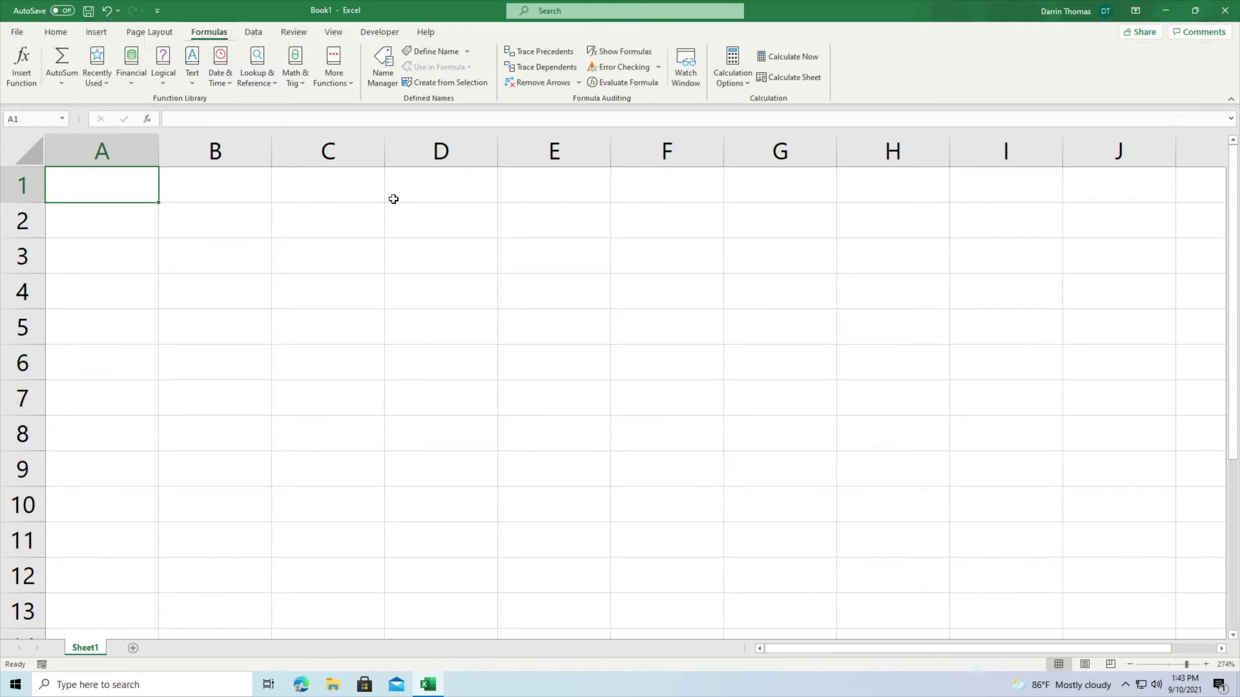
- Enter the labels base in B2 and height in B3
key("Right")
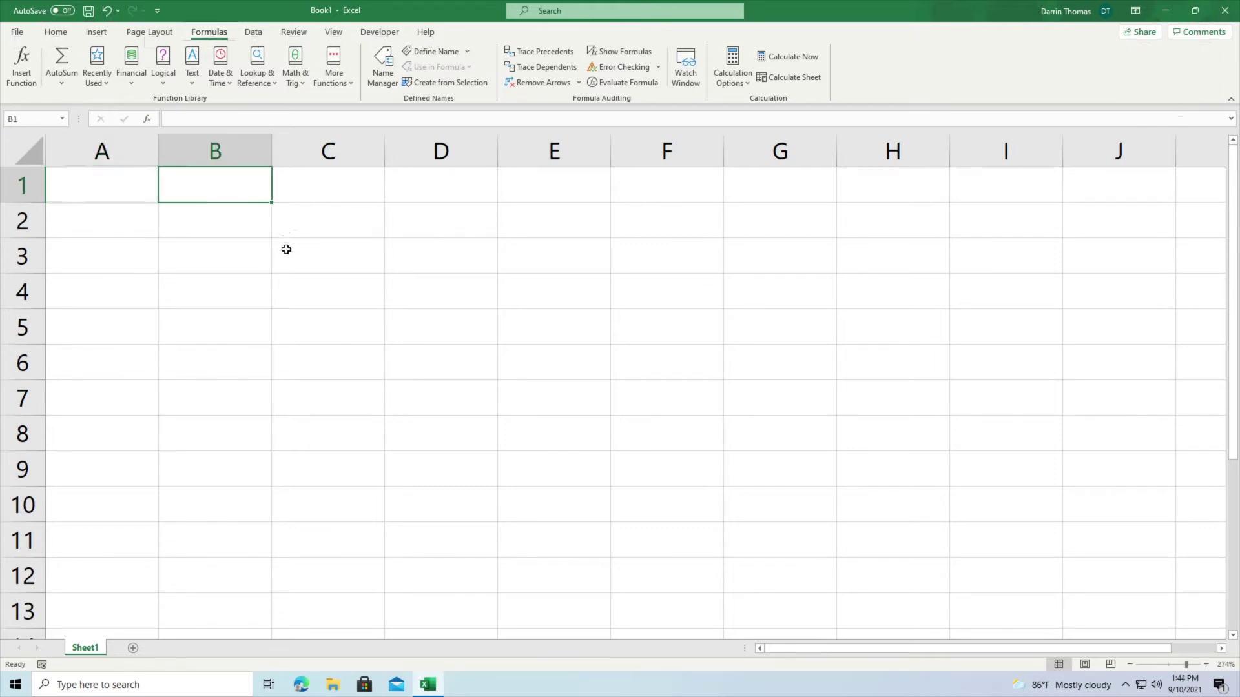
key("Down")
type("base")
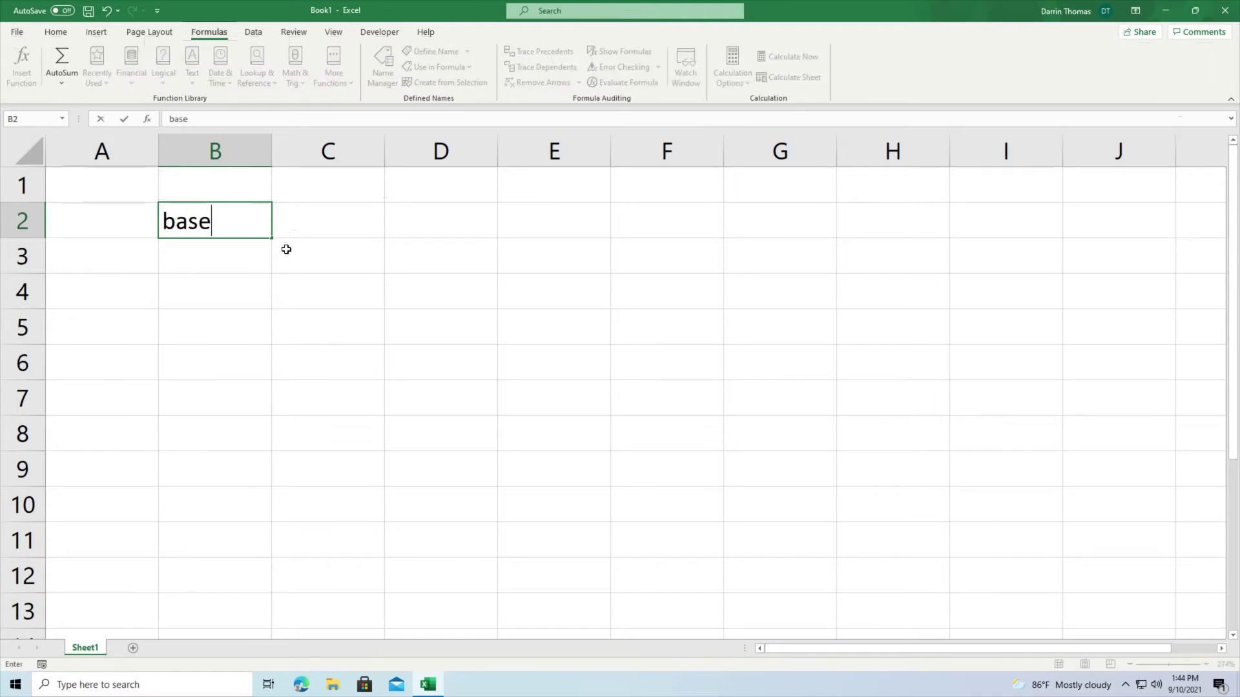
key("Return")
type("hegi")
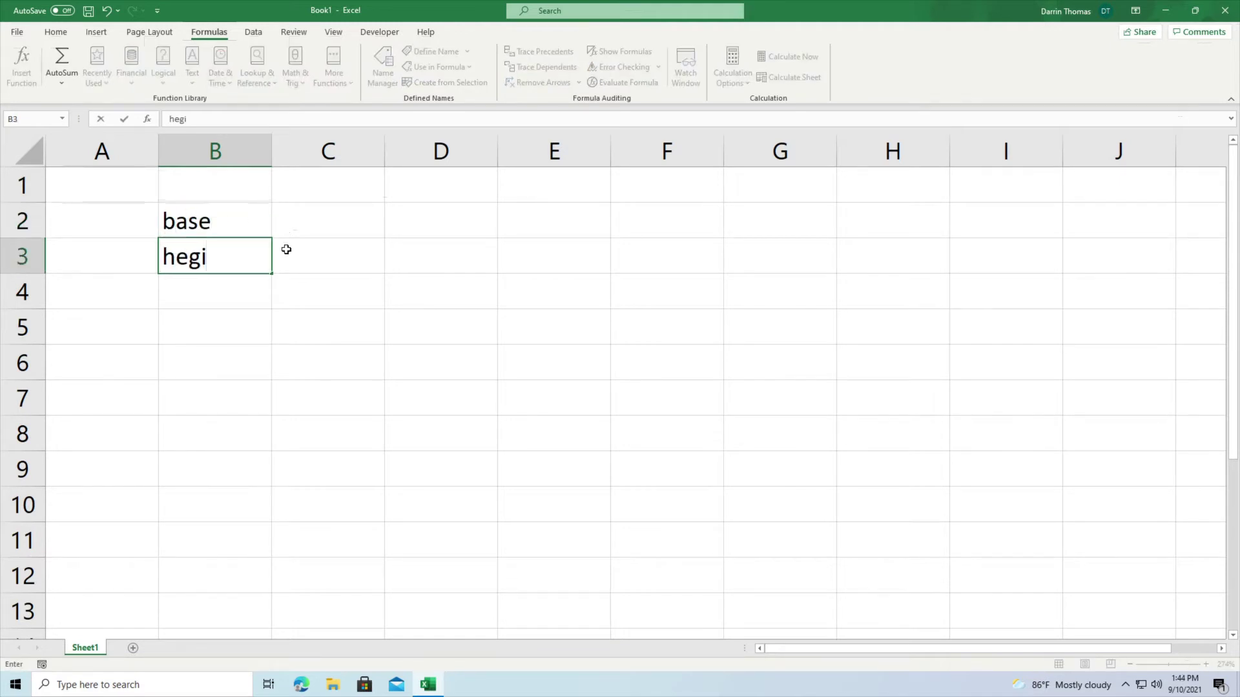
key("BackSpace")
key("BackSpace")
type("ight")
- Enter the values 10 in C2 and 12 in C3
key("Up")
key("Right")
type("10")
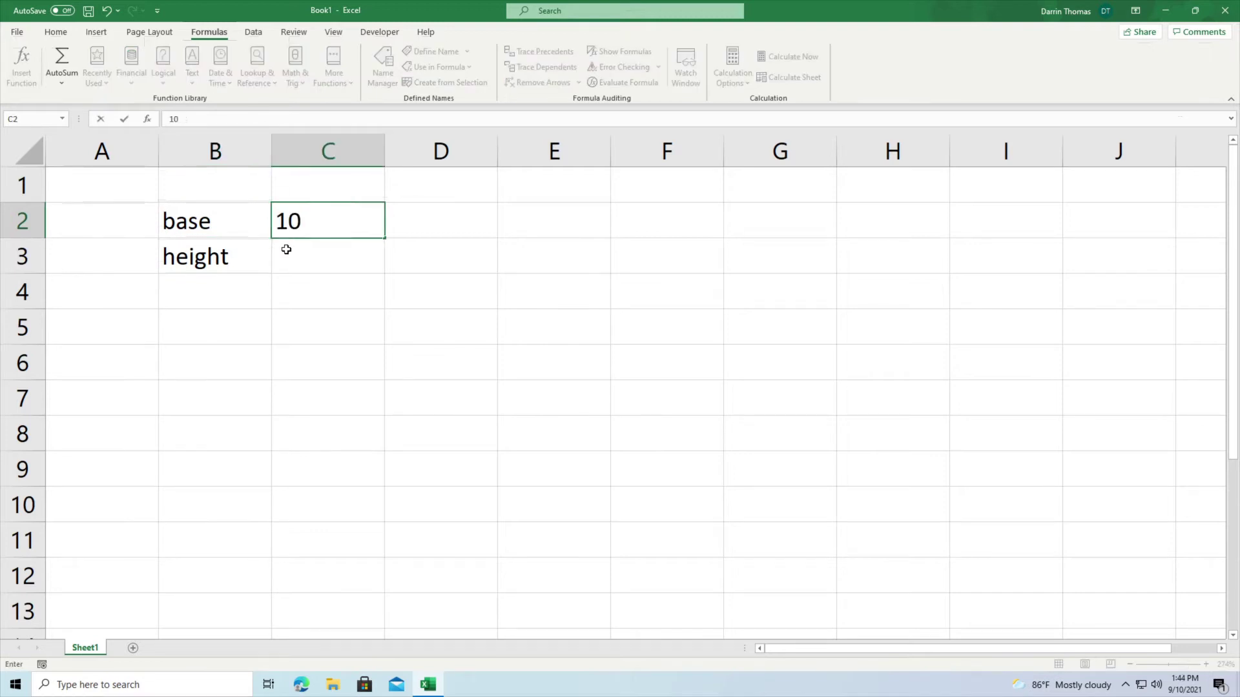
key("Return")
type("12")
key("Tab")
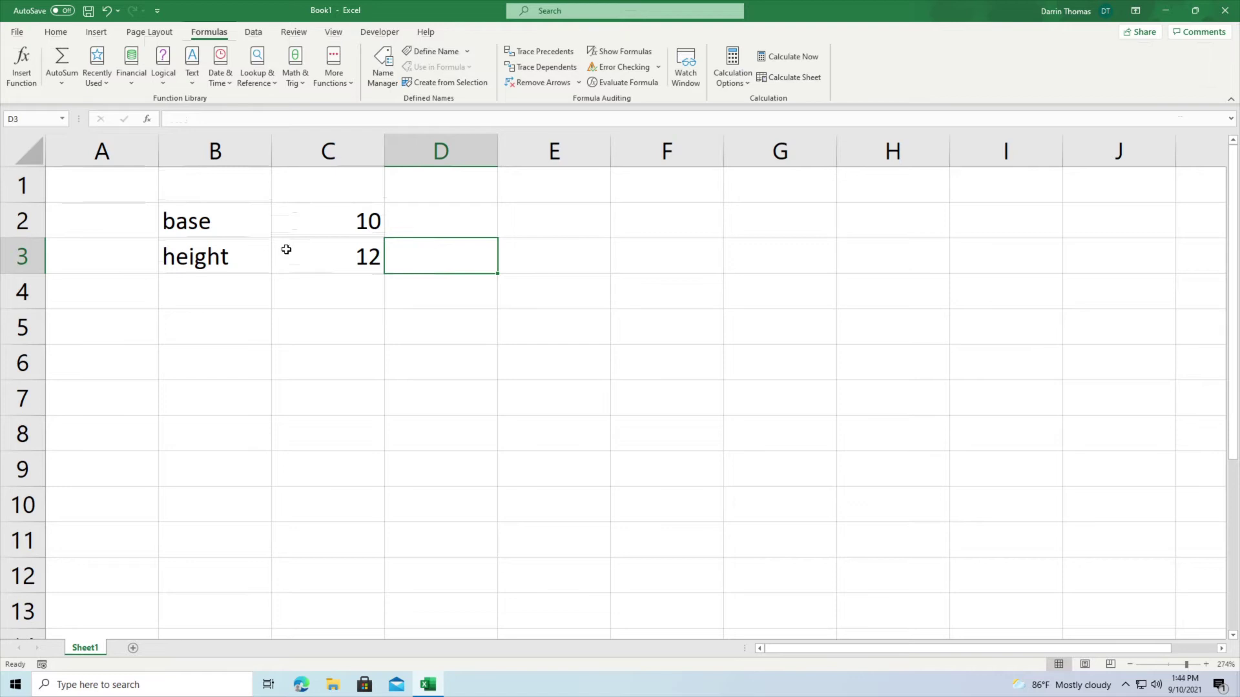
- Name cell C2 'base' through the Name Box
left_click(213, 222)
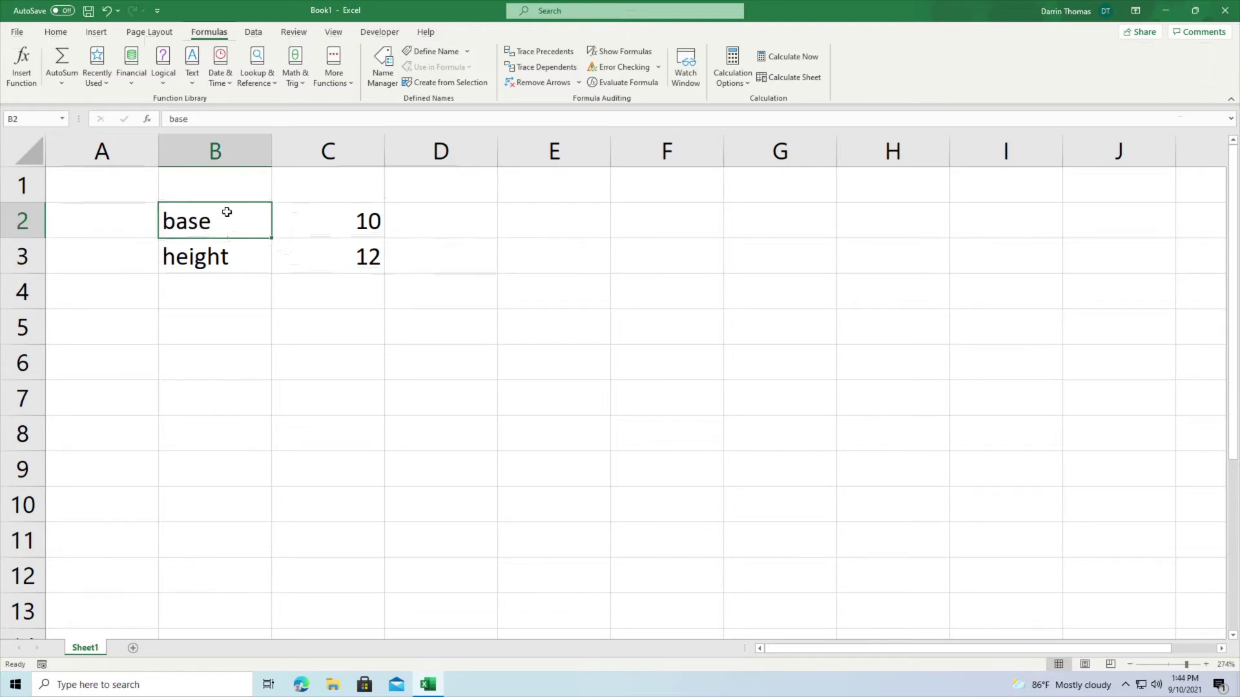
left_click_drag(278, 224, 304, 232)
left_click(304, 232)
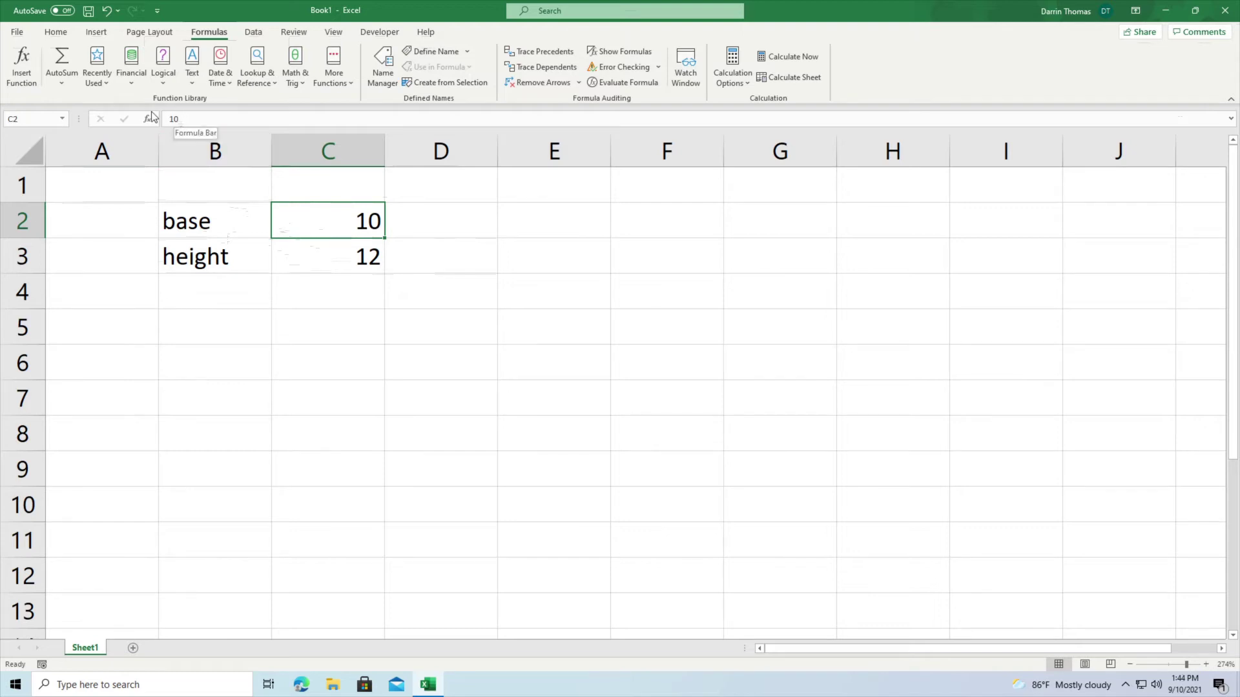
left_click(25, 126)
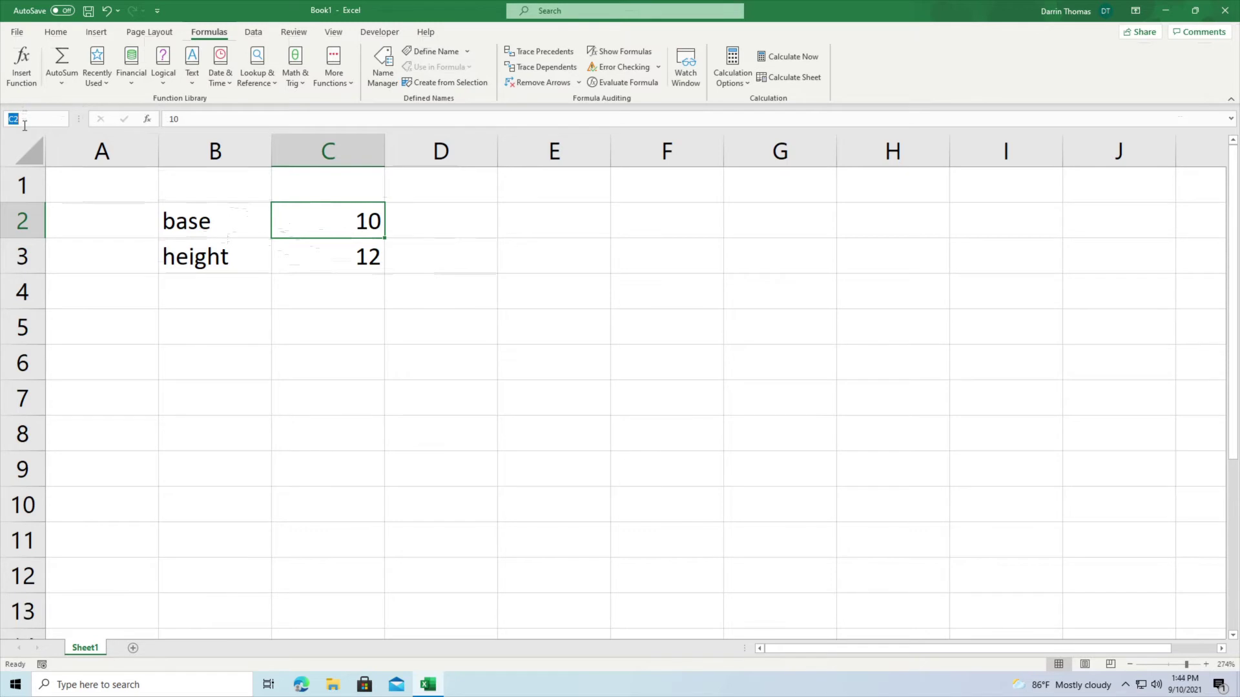
type("base")
key("Return")
- Name cell C3 'height' through the Name Box
left_click(328, 271)
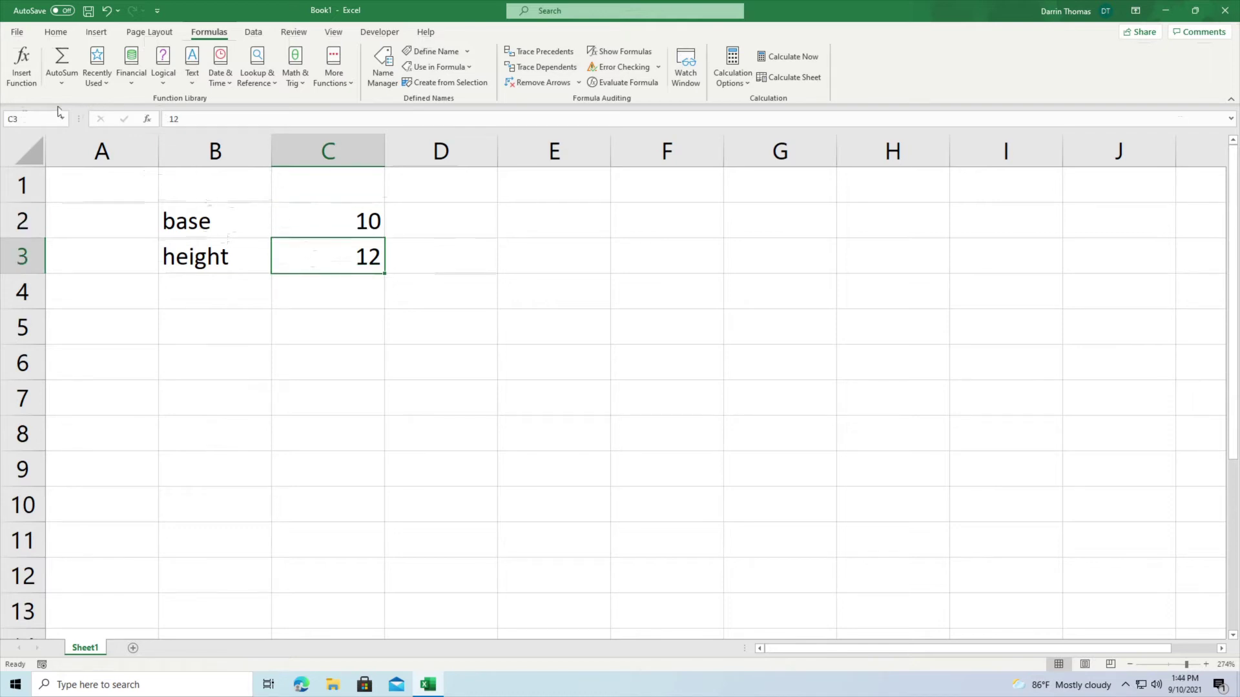
left_click(23, 117)
type("height")
key("Return")
- Enter =base*height in E3 so it returns 120
left_click(556, 266)
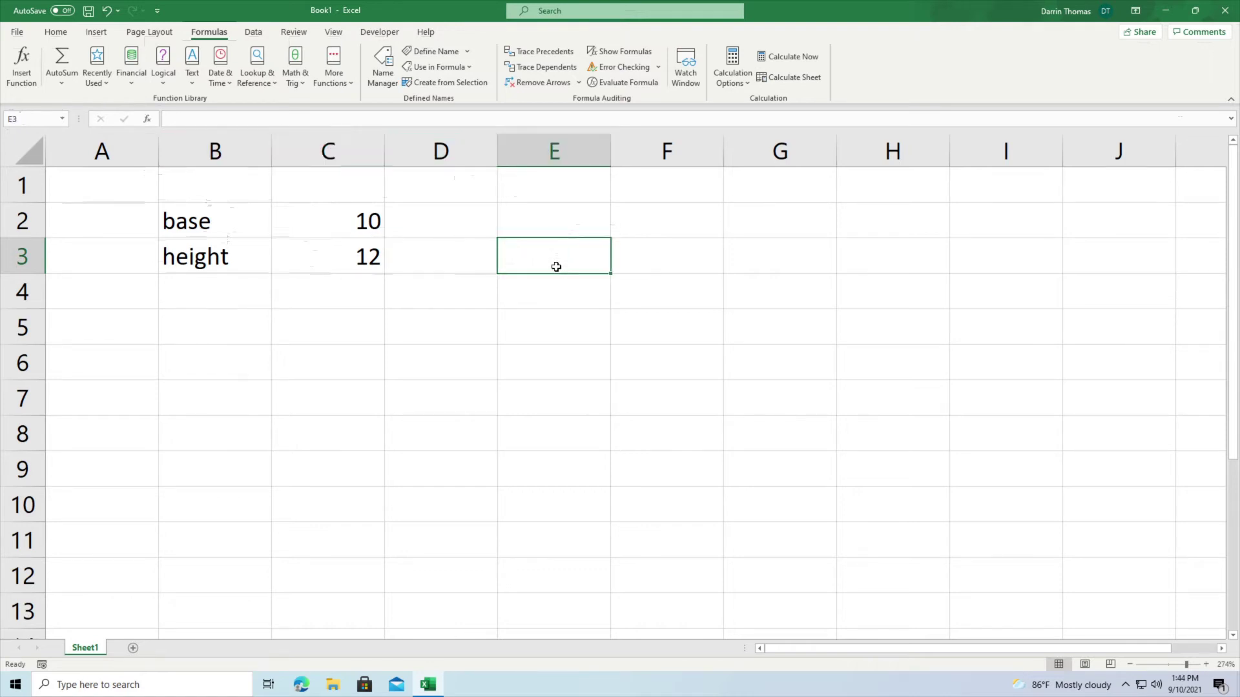
type("=nas")
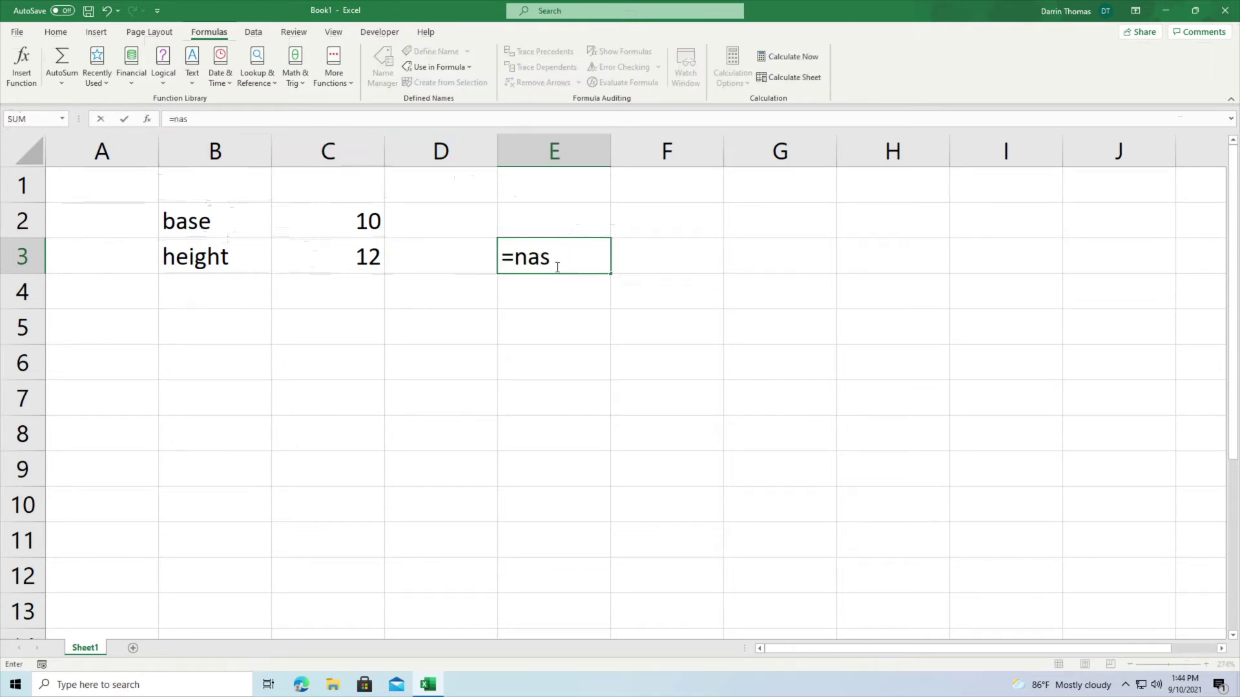
key("BackSpace")
key("BackSpace")
key("BackSpace")
type("base")
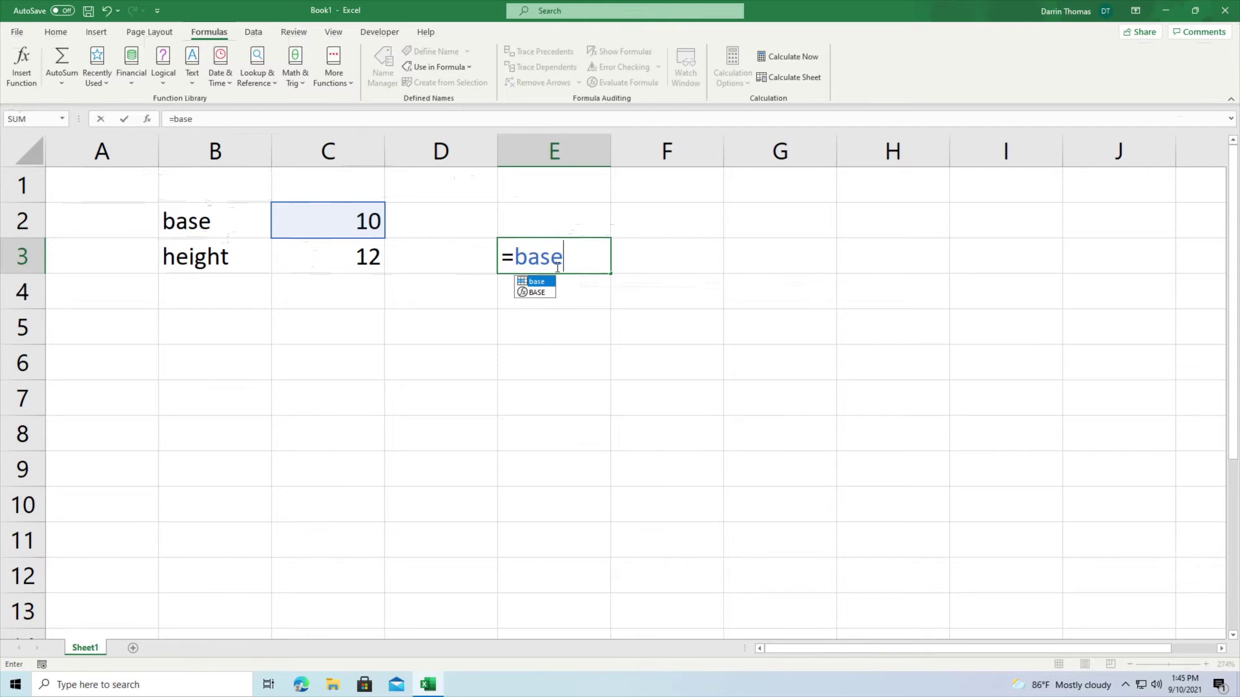
key("Return")
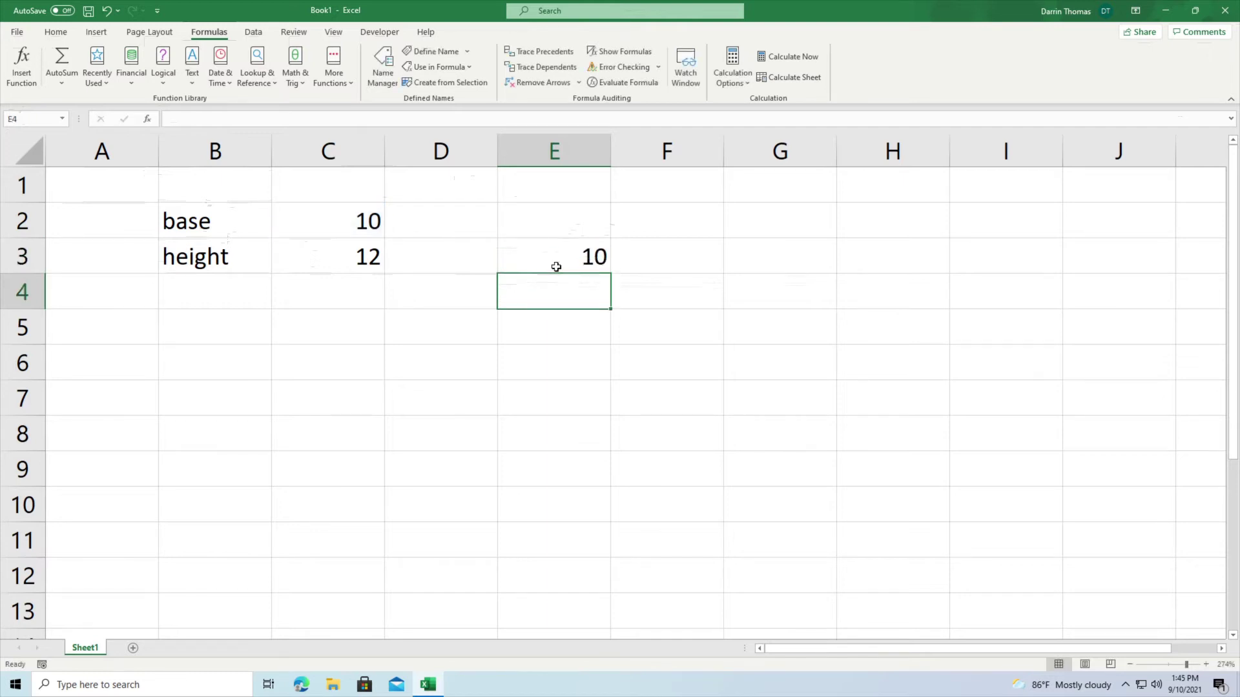
left_click(556, 267)
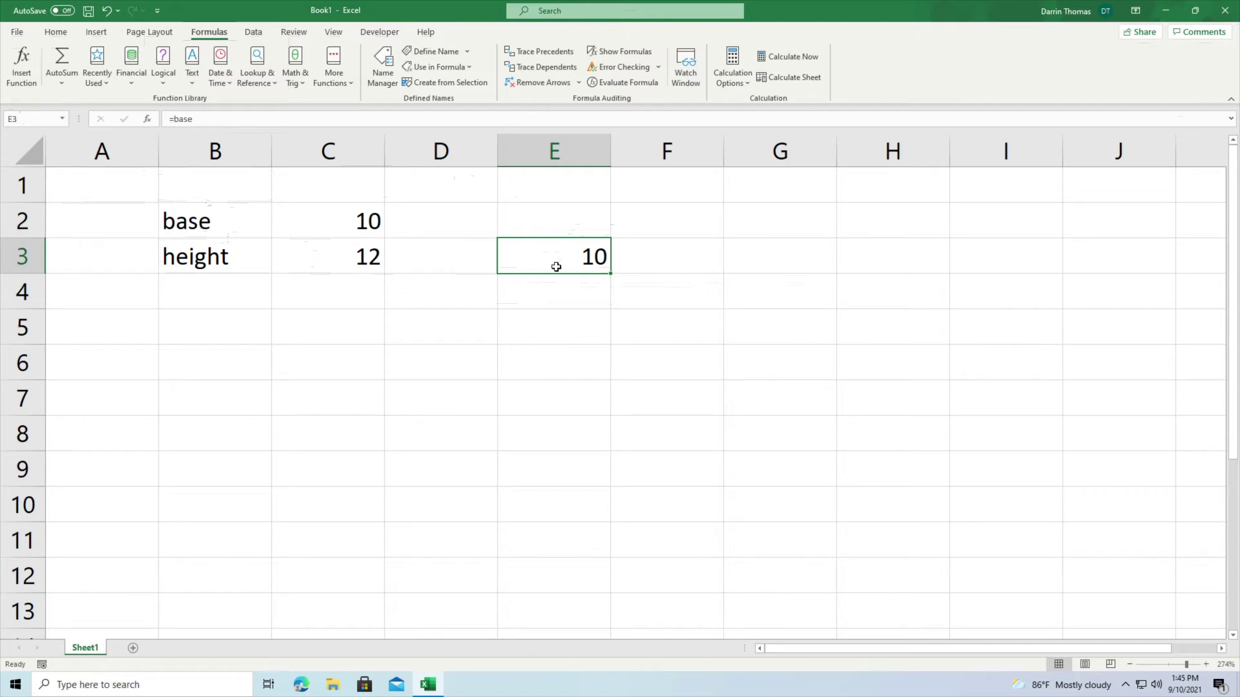
type("=")
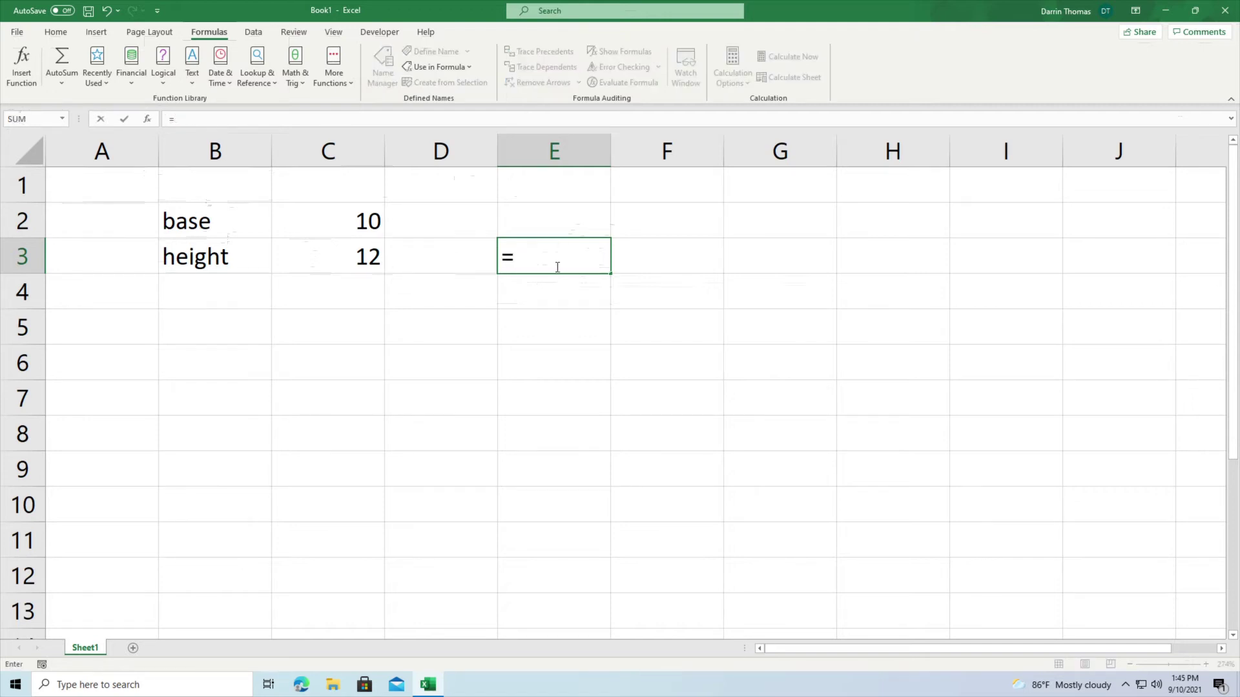
type("base*hiegh")
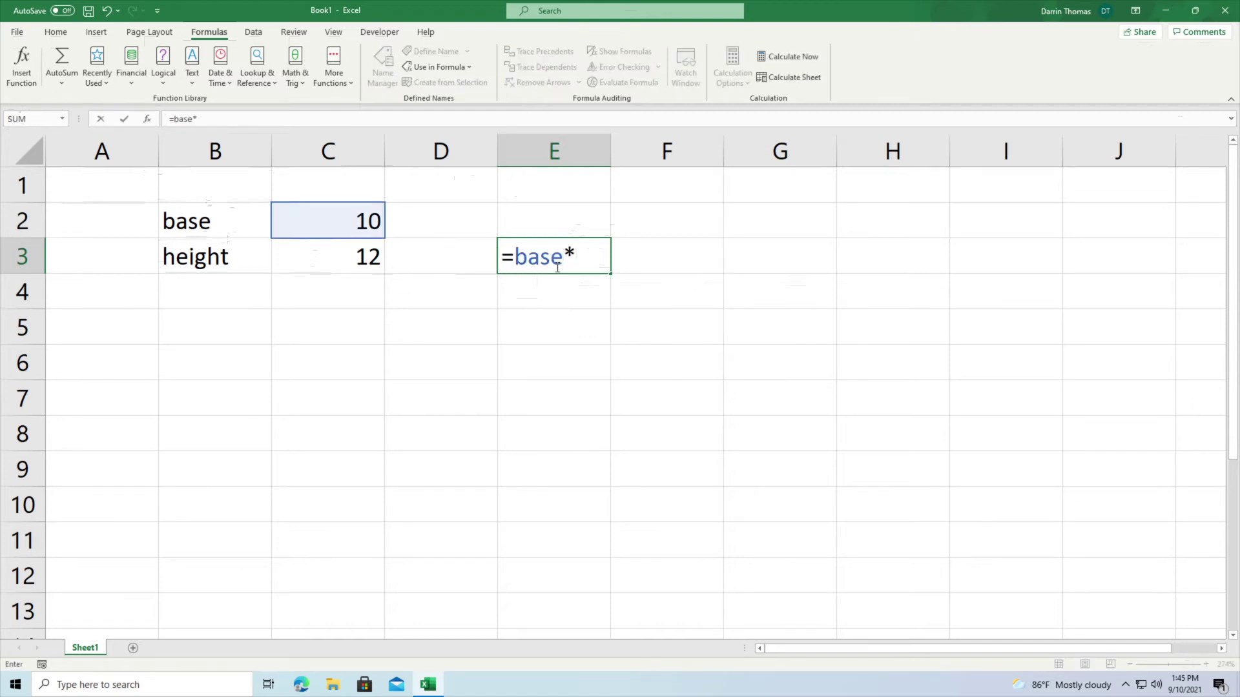
key("BackSpace")
key("BackSpace")
key("BackSpace")
key("BackSpace")
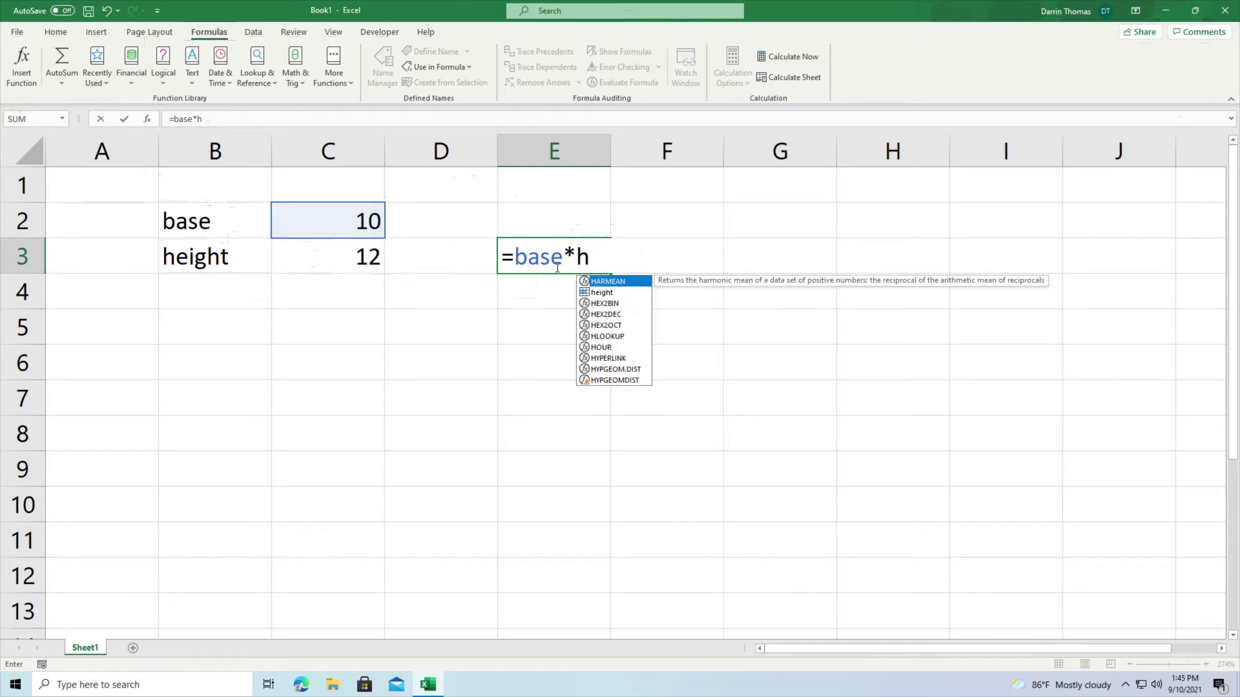
type("eight")
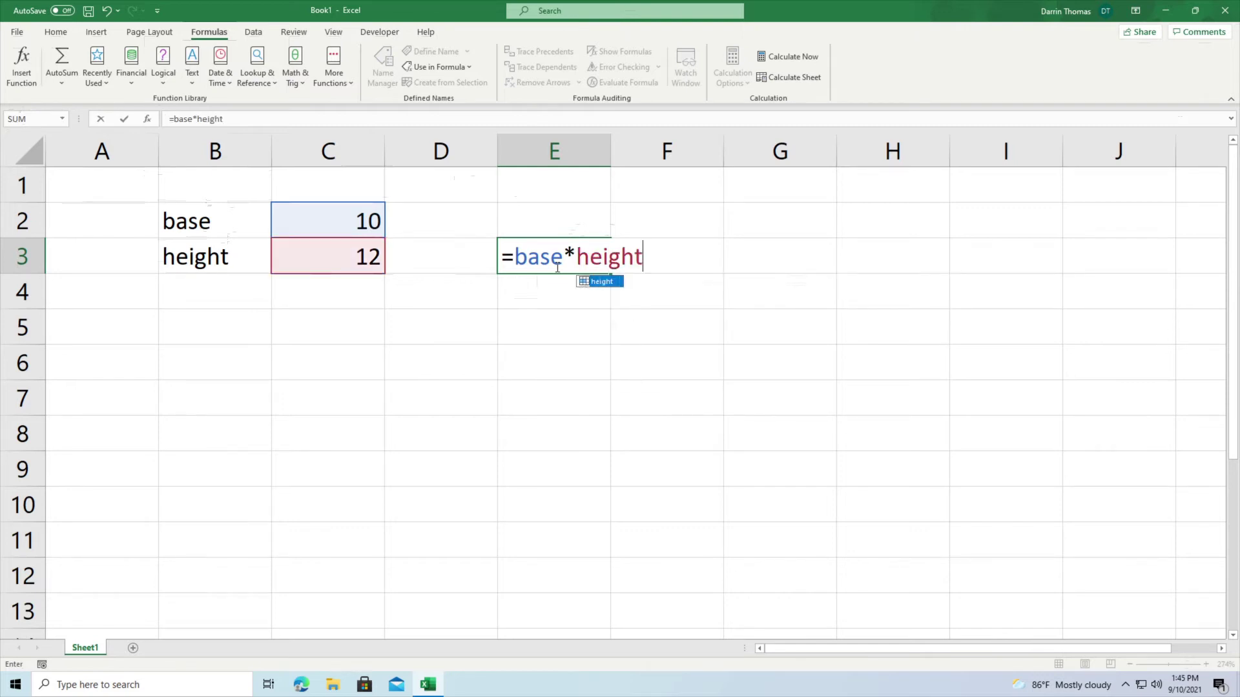
key("Return")
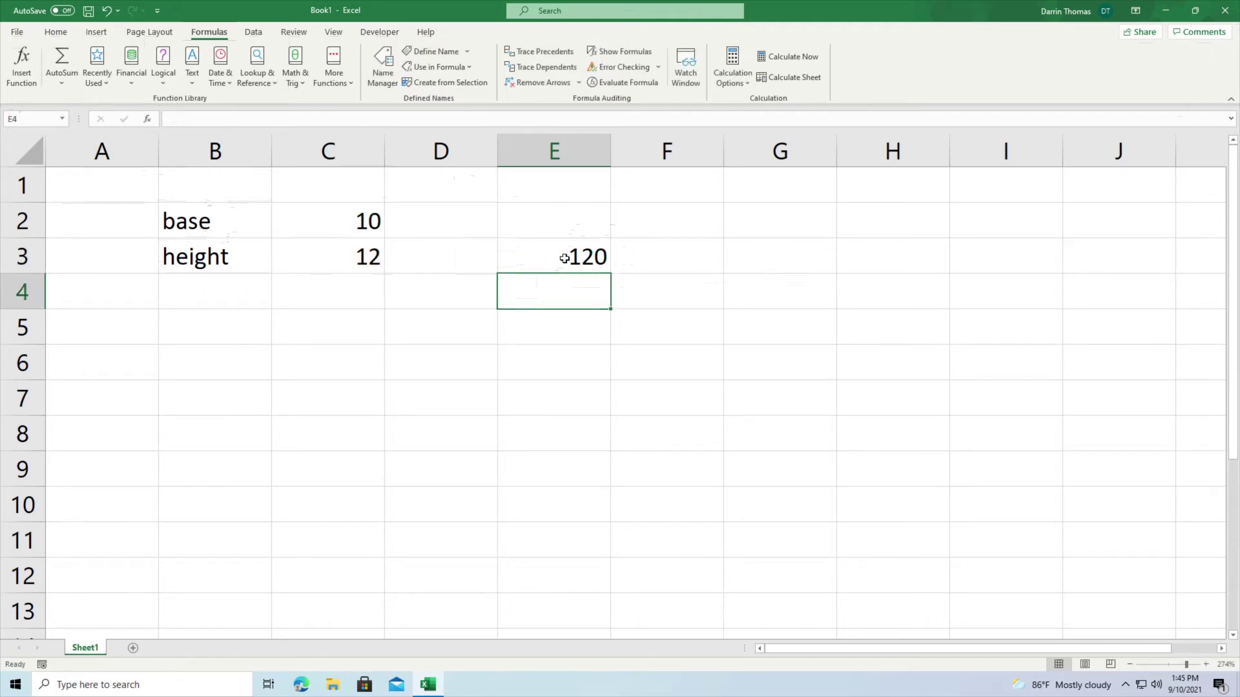
left_click(564, 259)
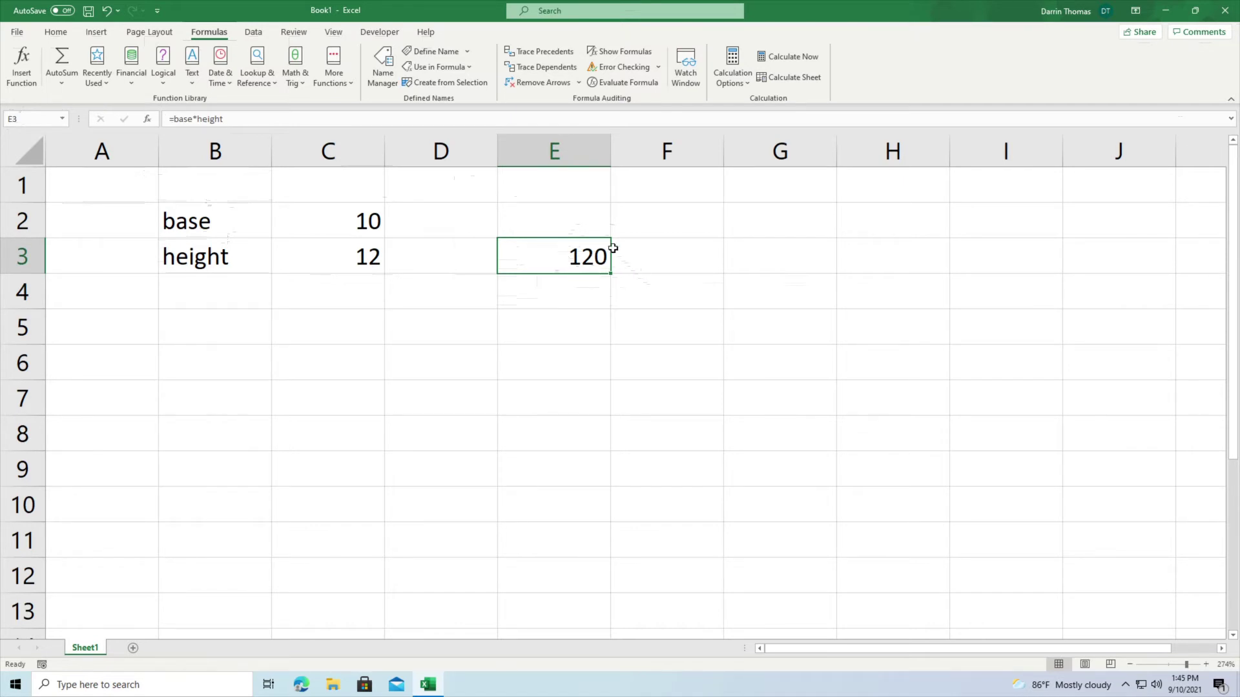
left_click(667, 229)
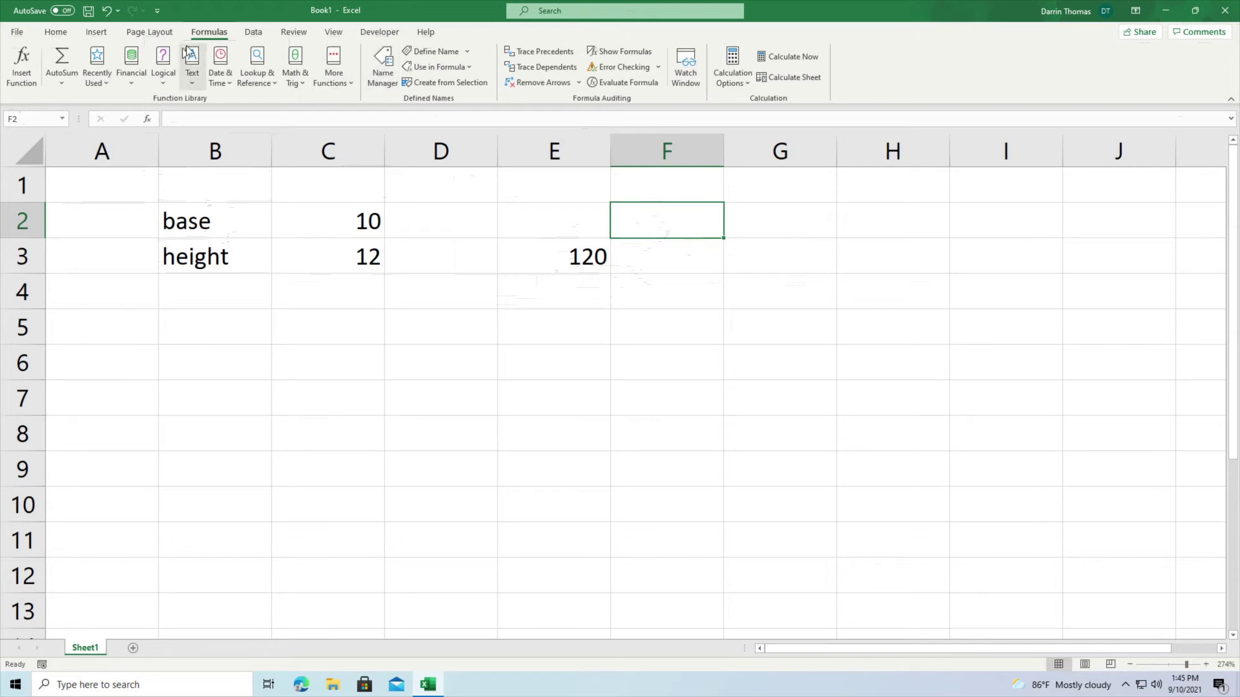
left_click(20, 32)
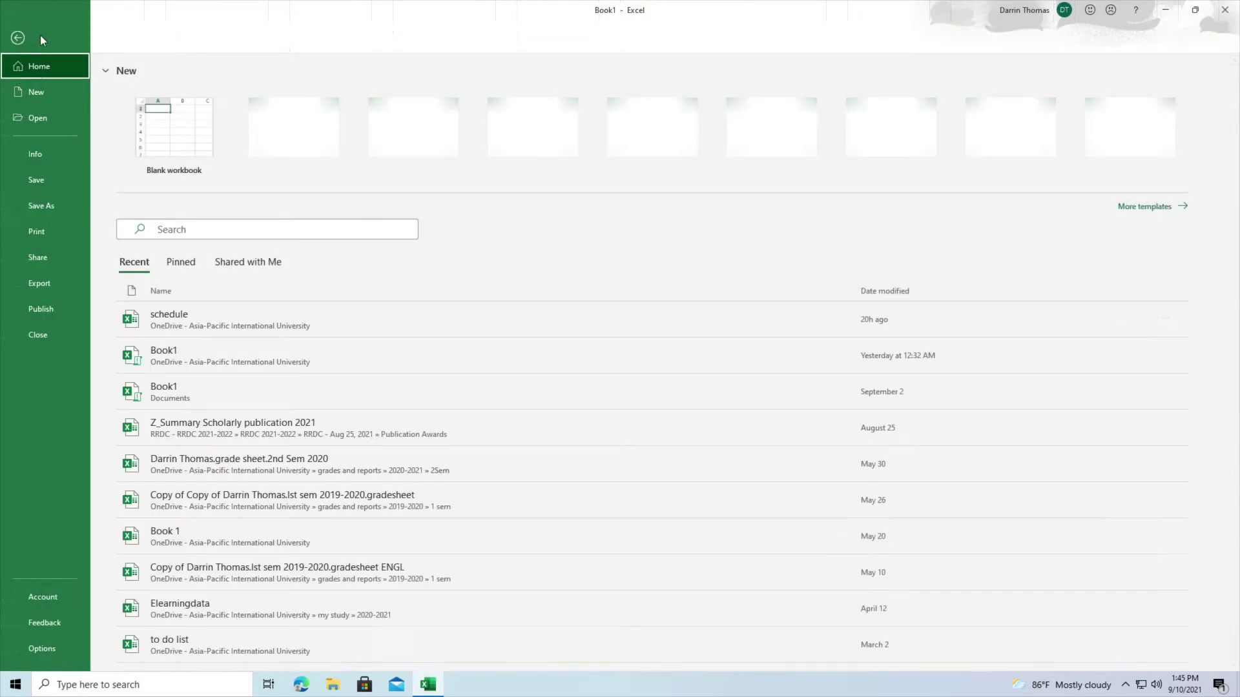
left_click(23, 41)
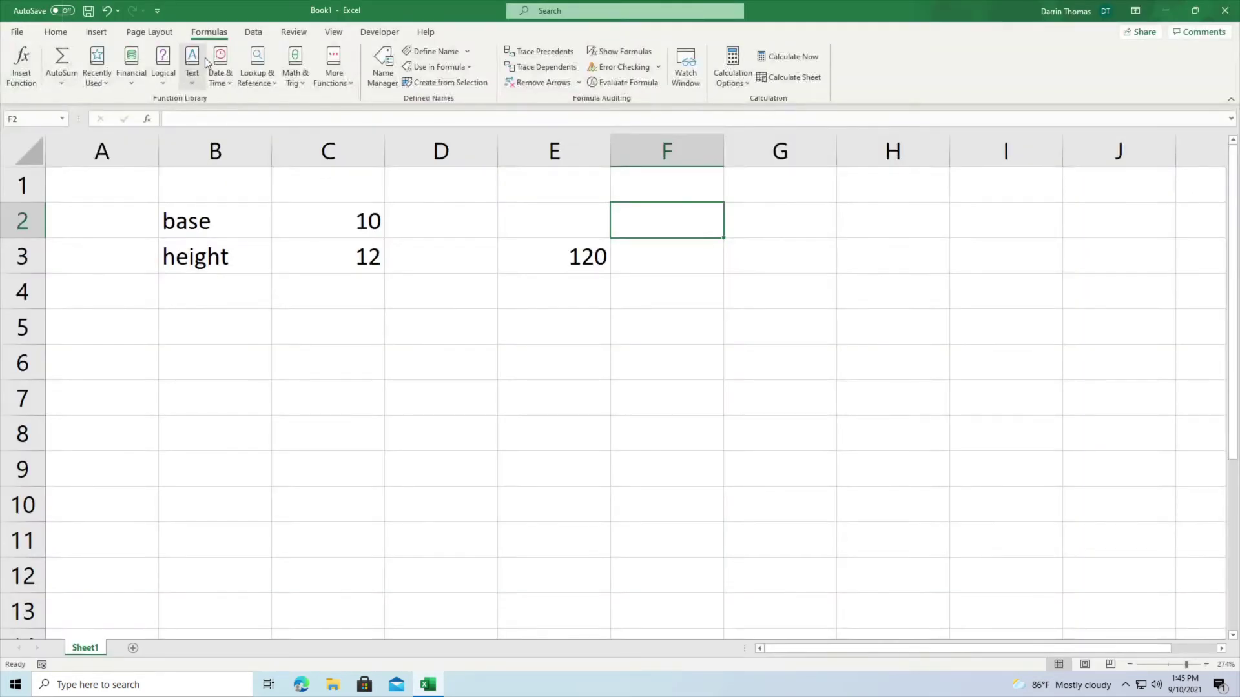
left_click(63, 34)
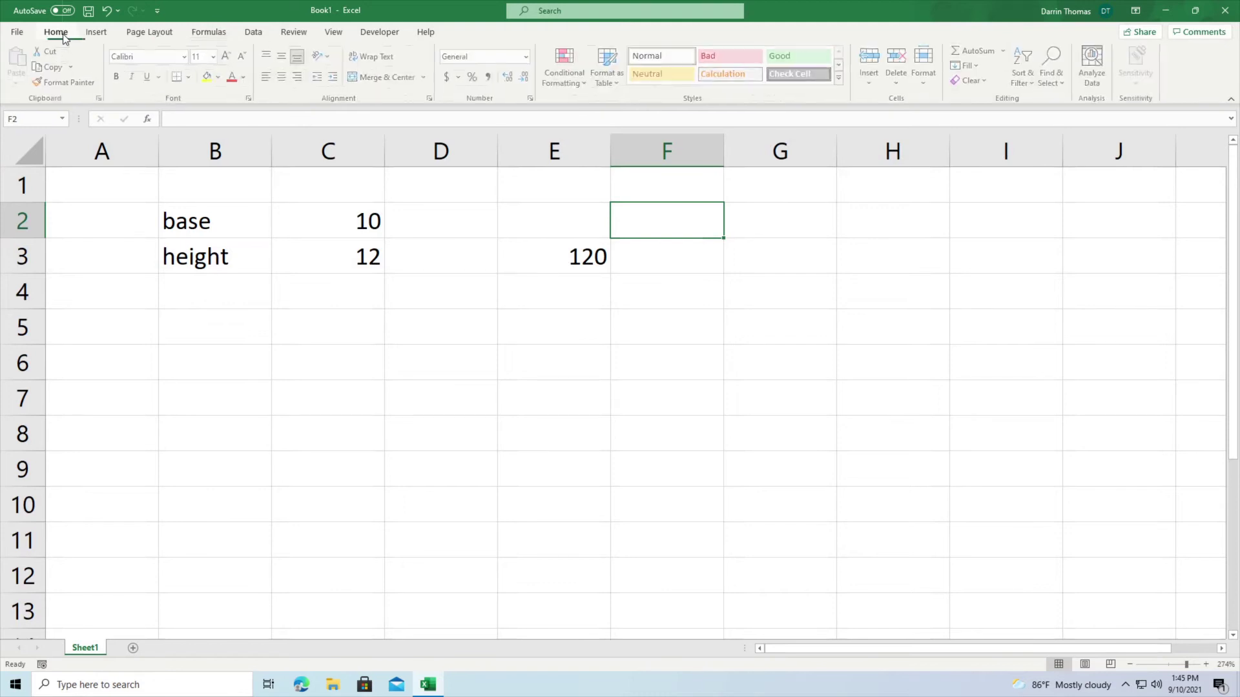
left_click(208, 33)
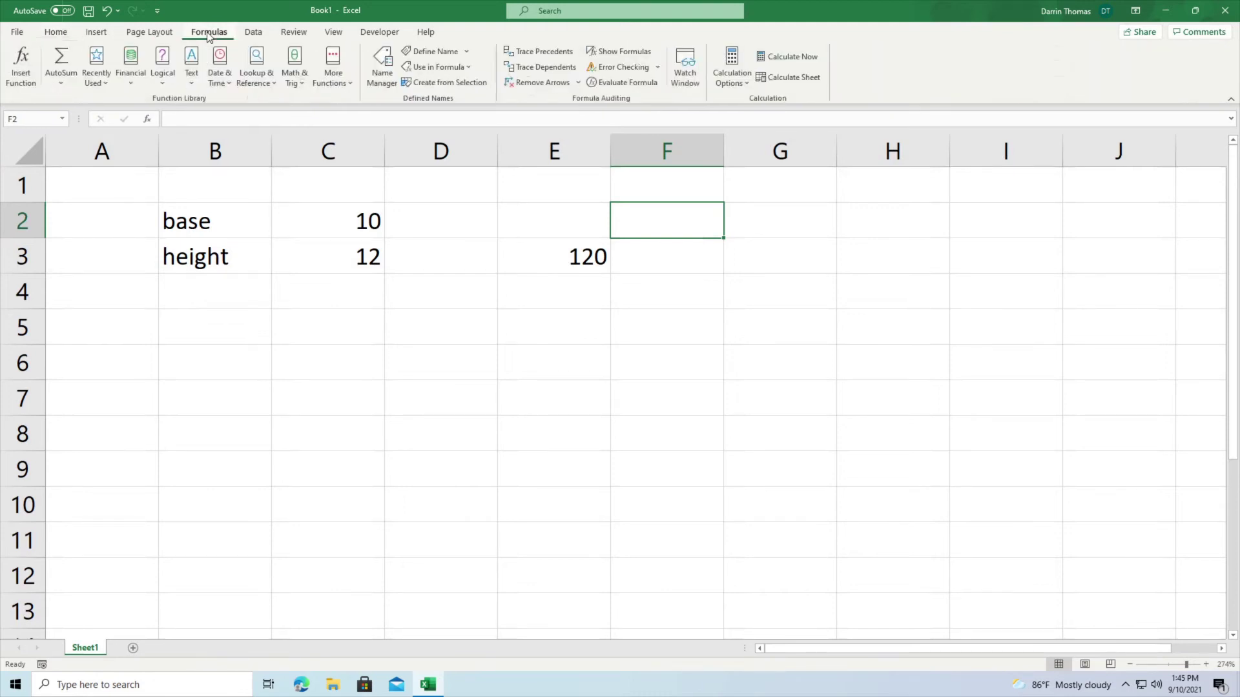
left_click(381, 69)
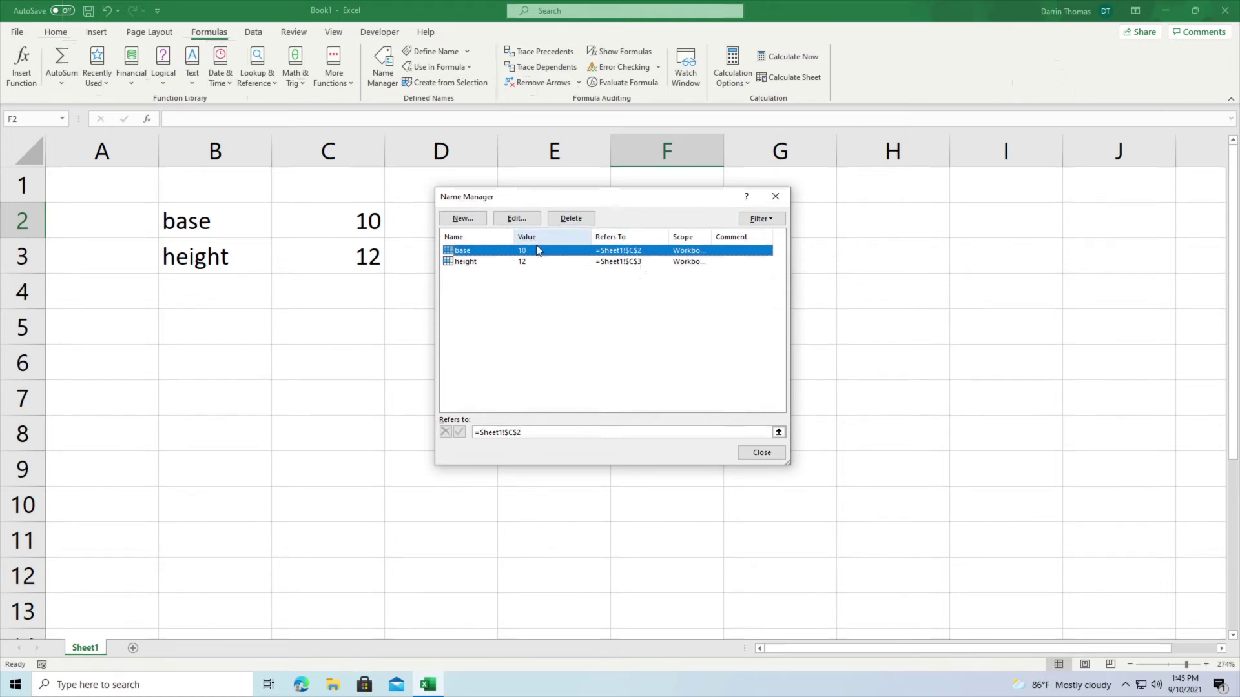
left_click(516, 219)
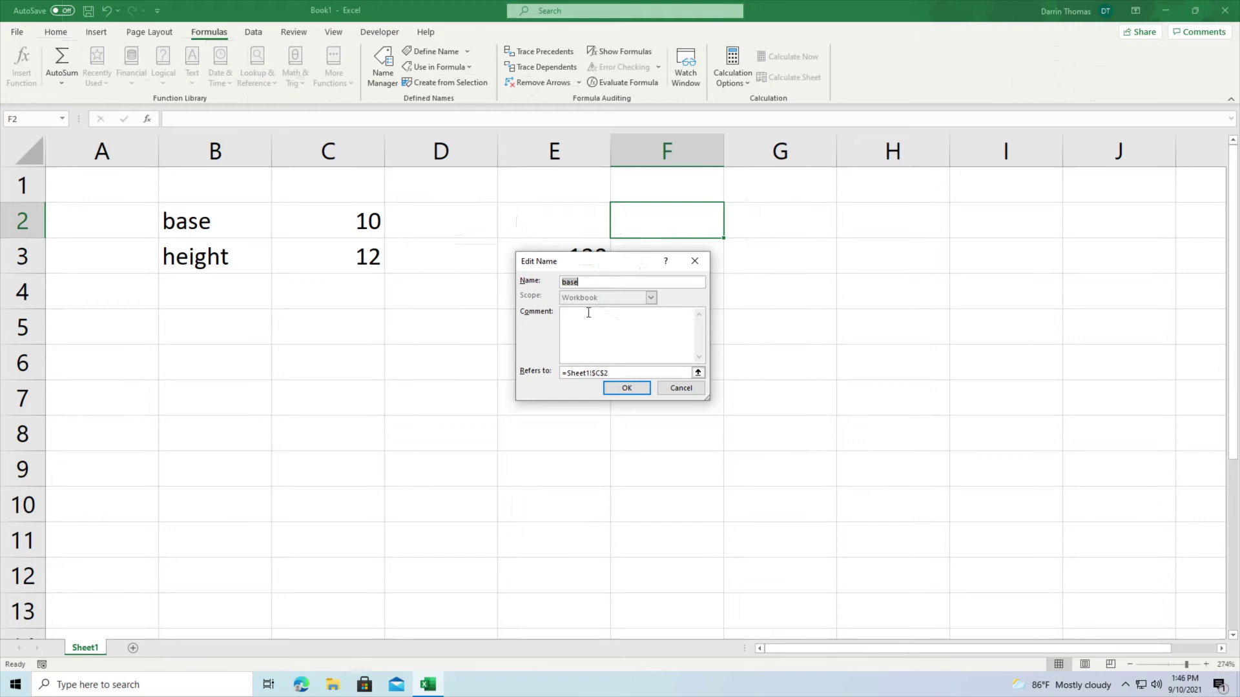
left_click(632, 375)
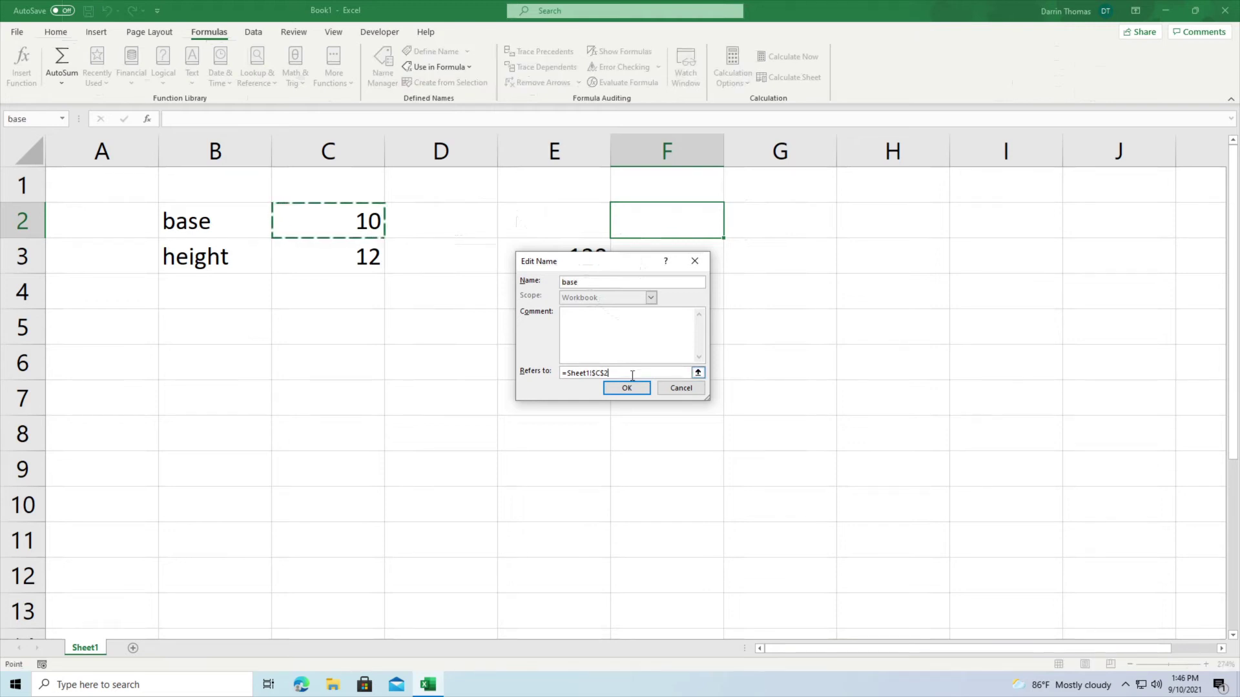
left_click(679, 388)
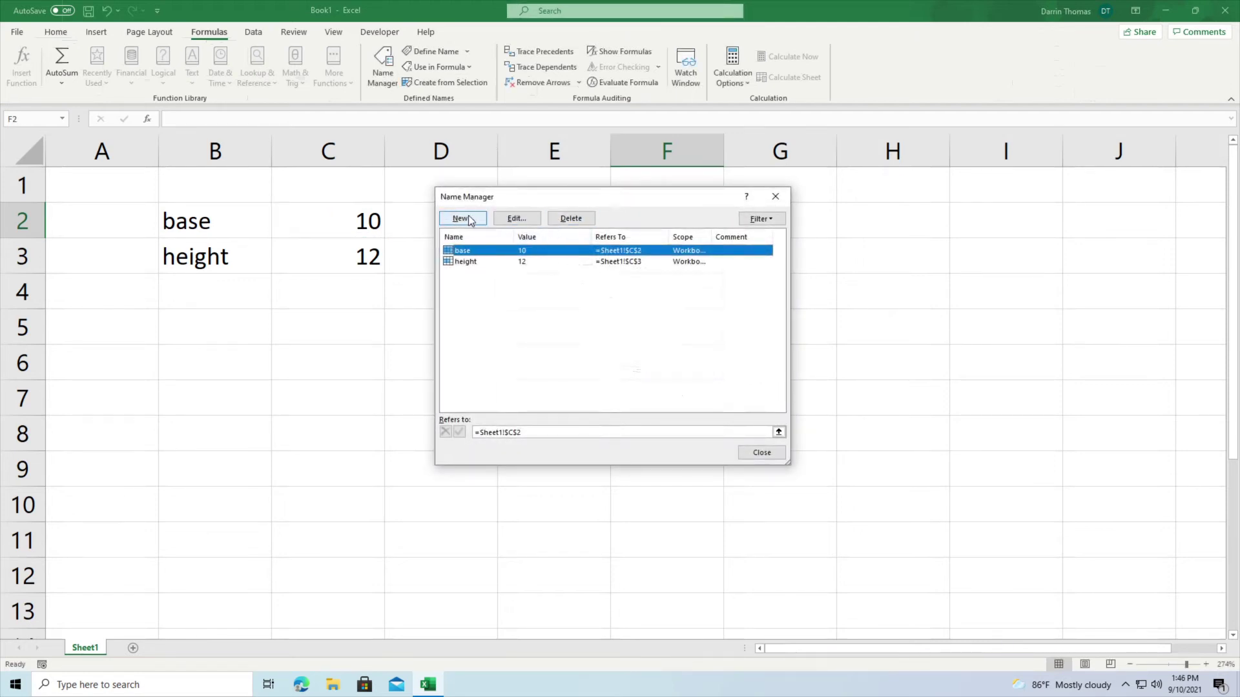
left_click(462, 219)
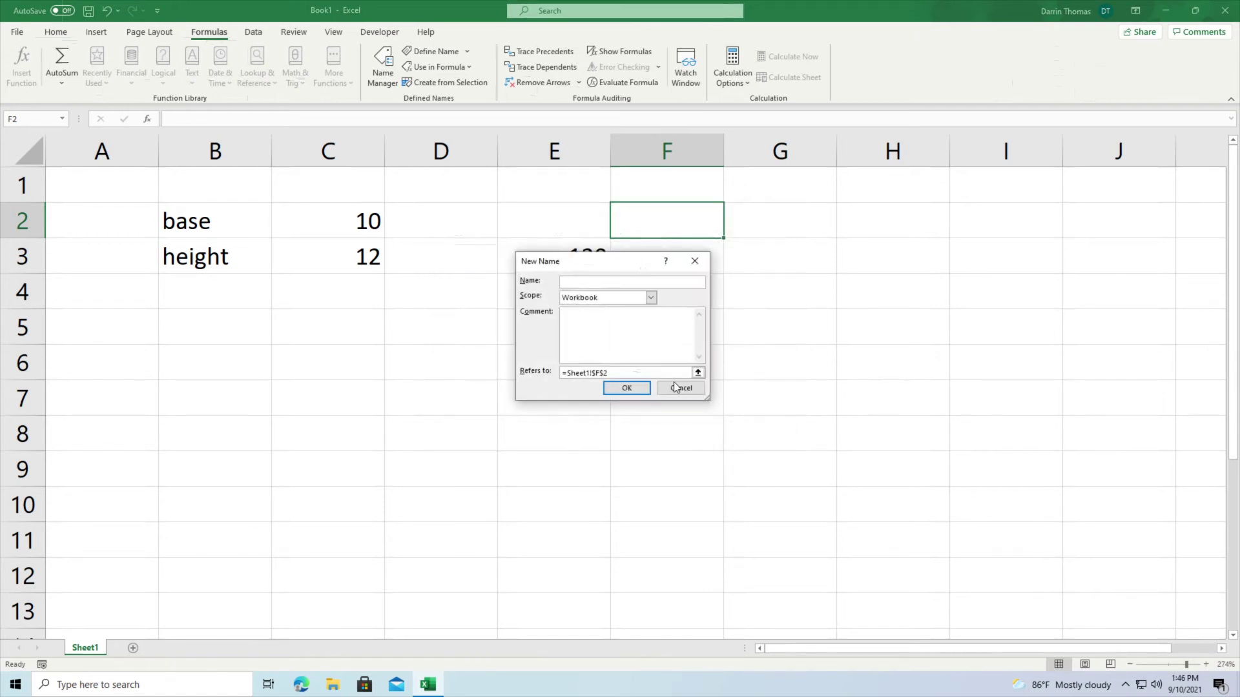
left_click(681, 388)
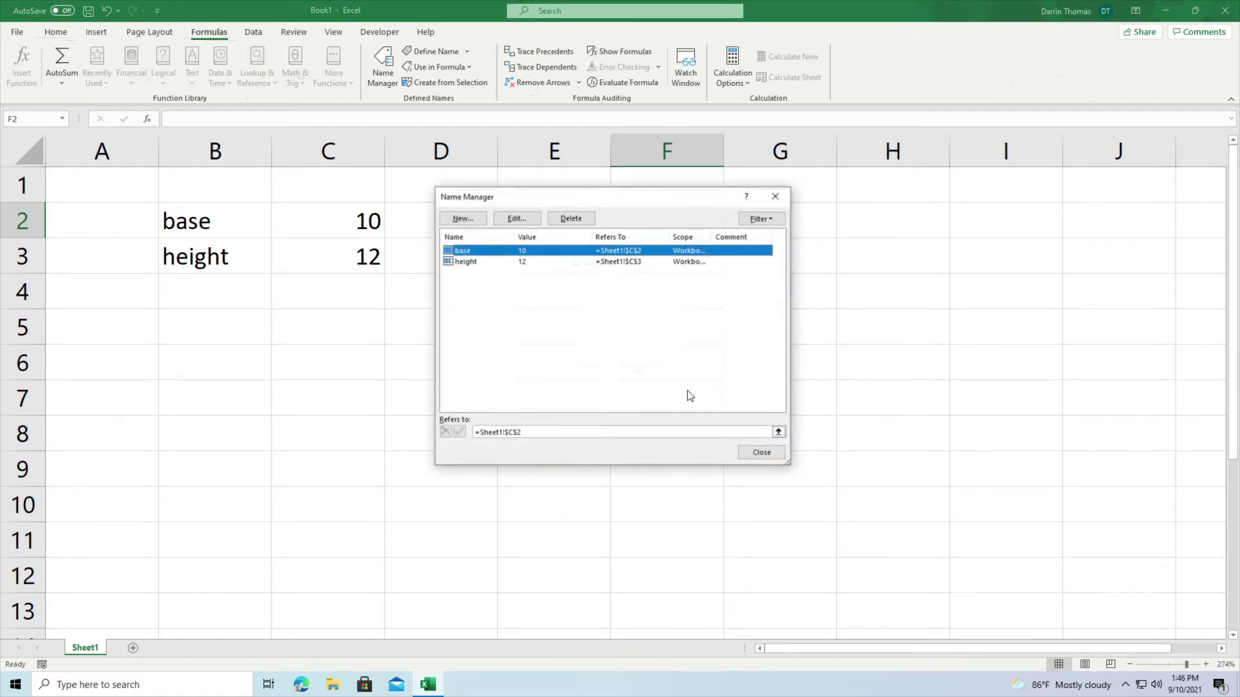
left_click(762, 452)
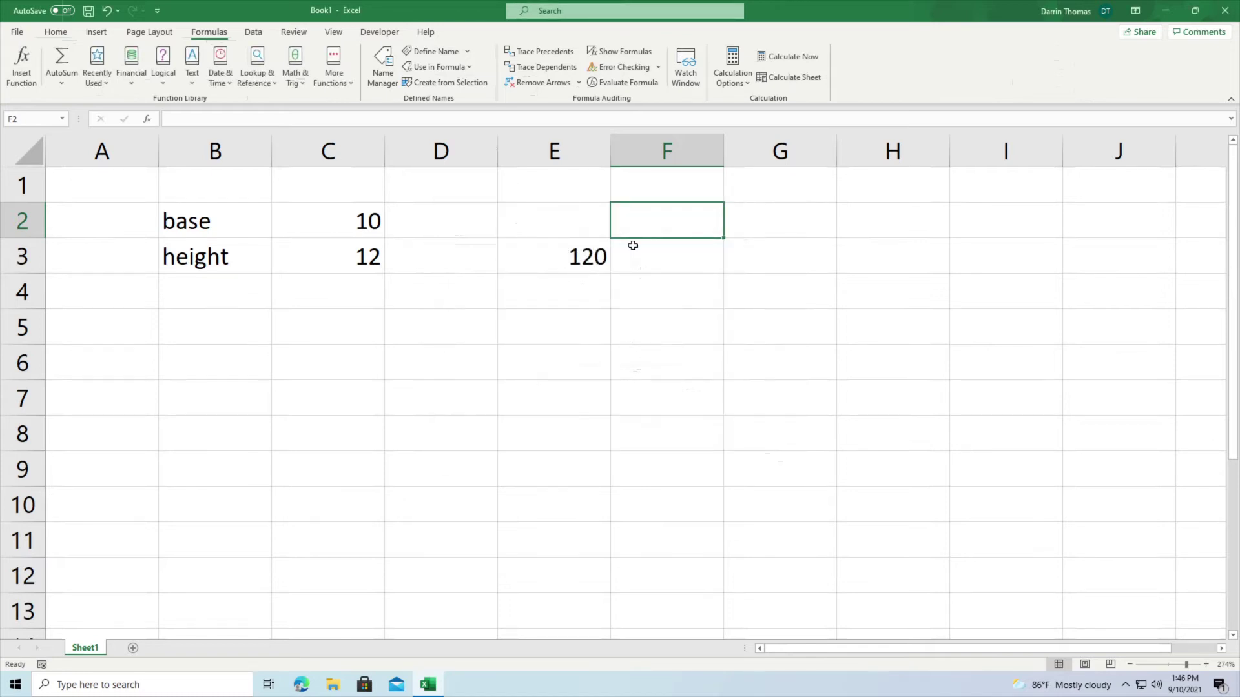
type("vol")
- Finish the vol and width labels in F2:F3 and set G2 to 8
key("Return")
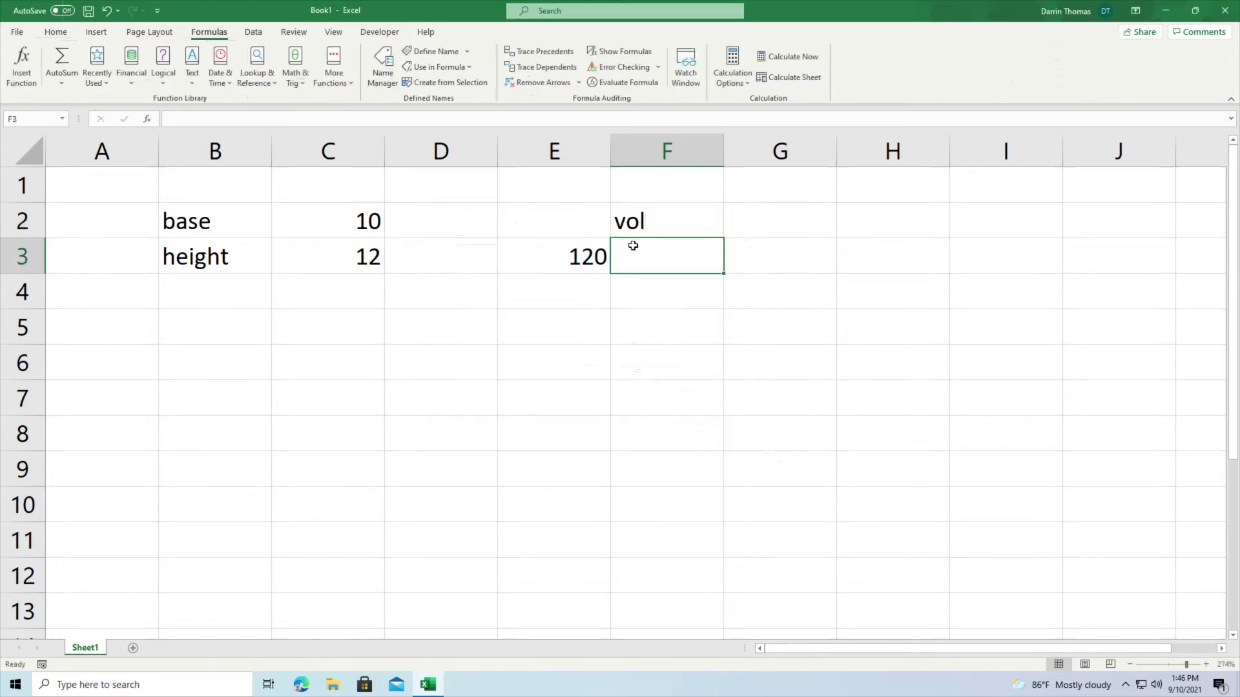
type("width")
key("Tab")
key("Up")
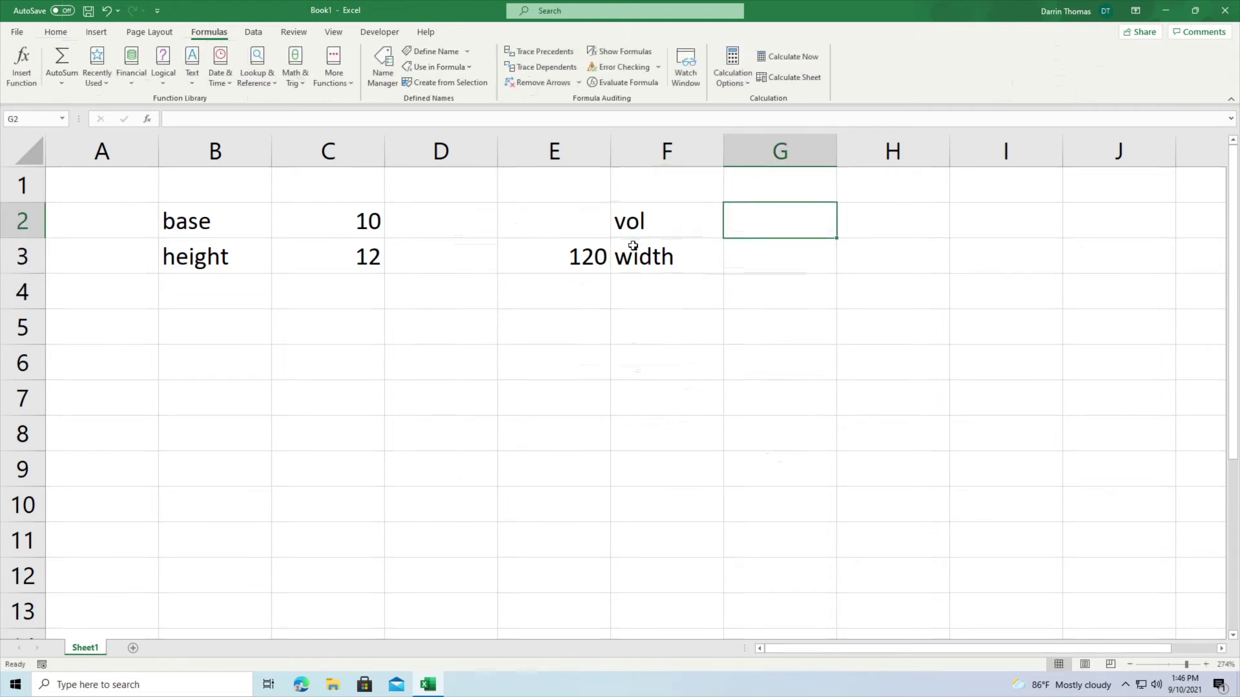
type("100")
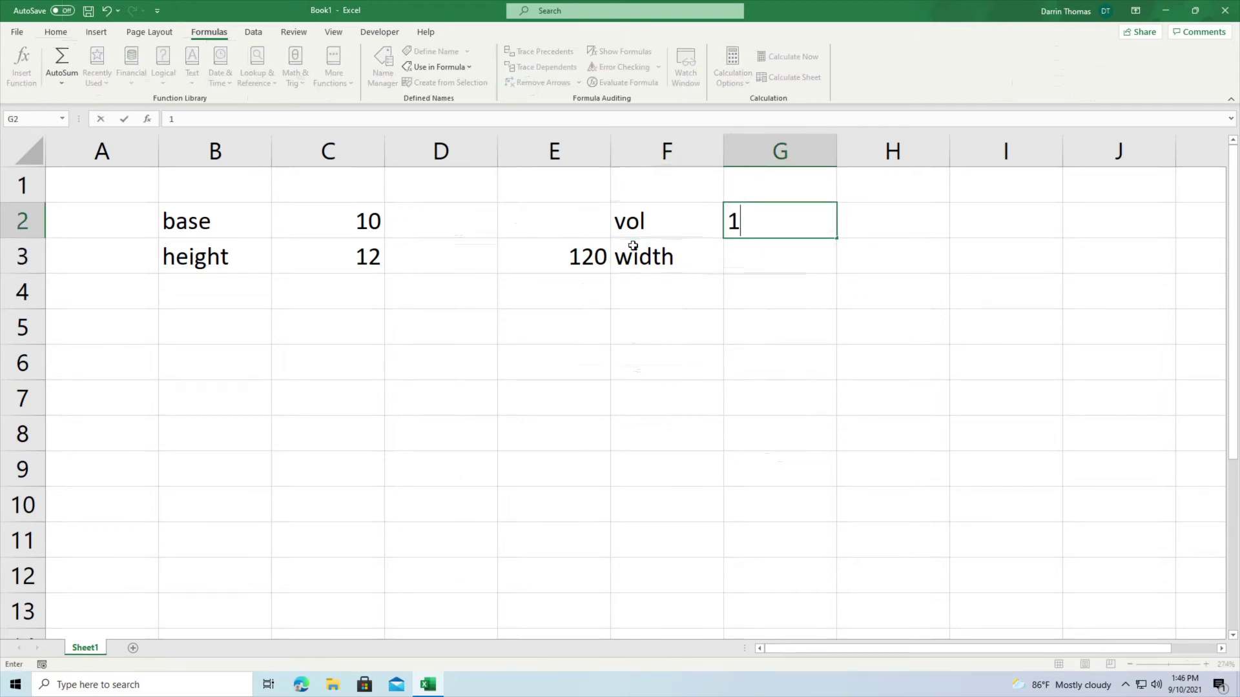
key("Return")
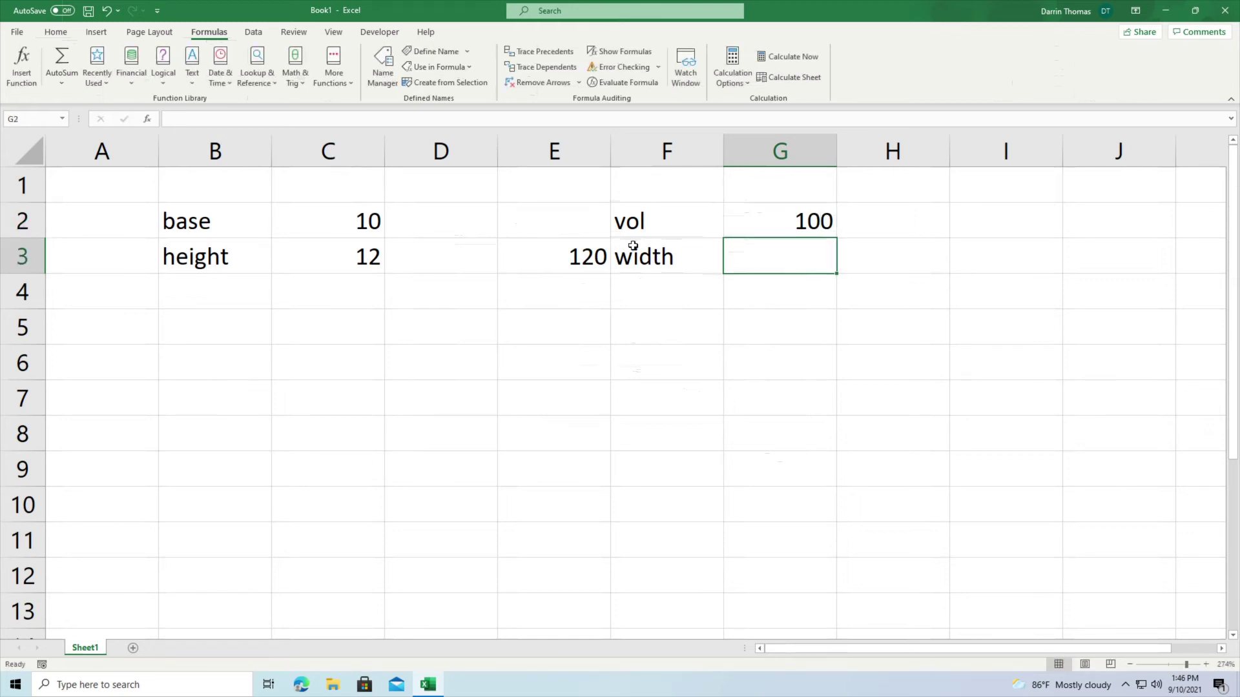
key("Up")
type("8")
key("Return")
- Enter 2 in G3 and select the labelled block F2:G3
type("2")
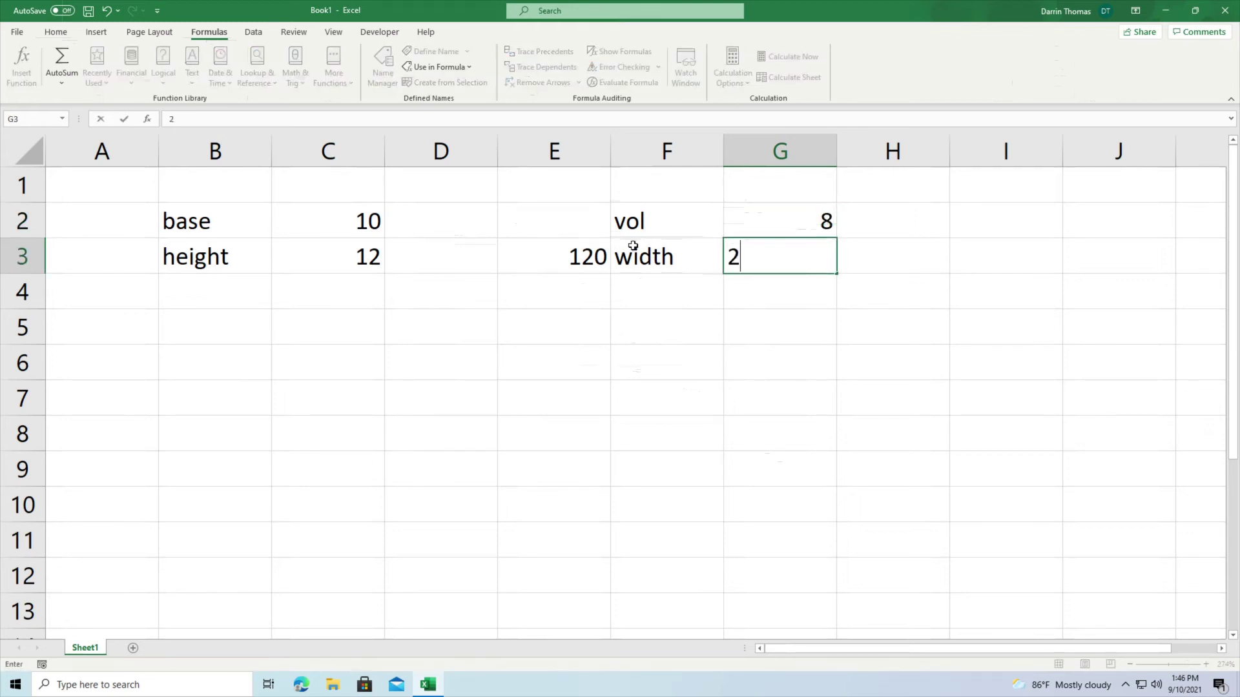
key("Left")
key("Left")
key("Up")
key("Right")
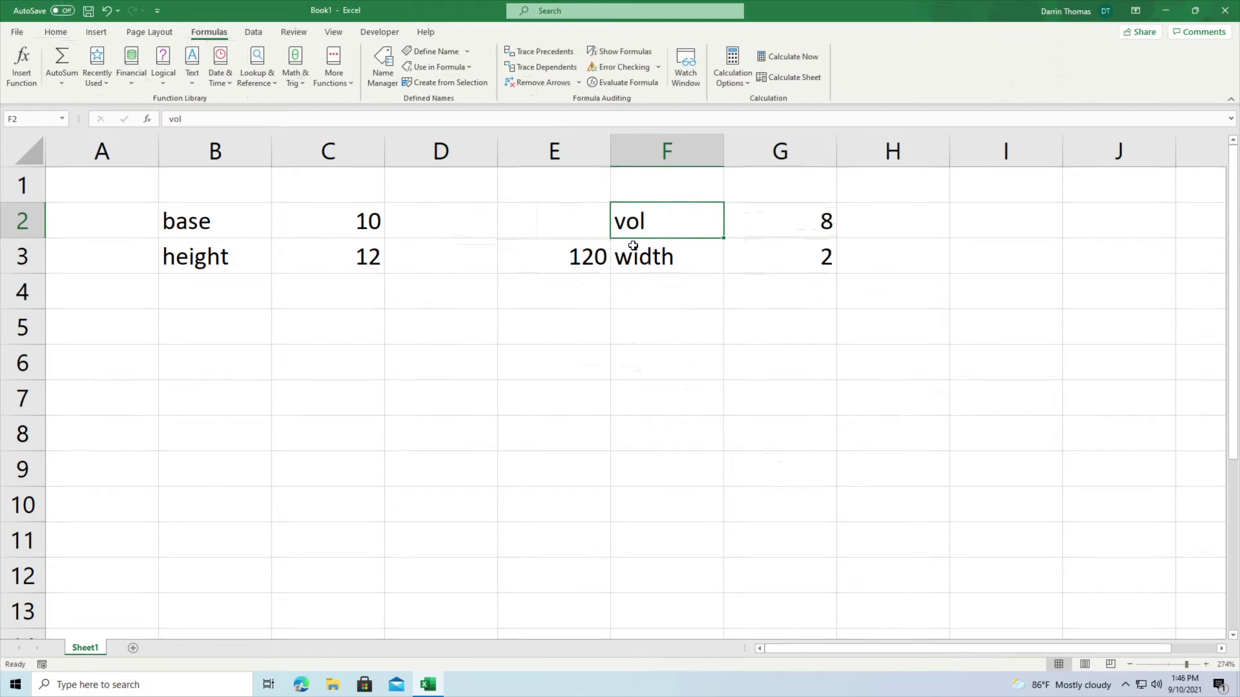
key("shift+Right")
key("shift+Down")
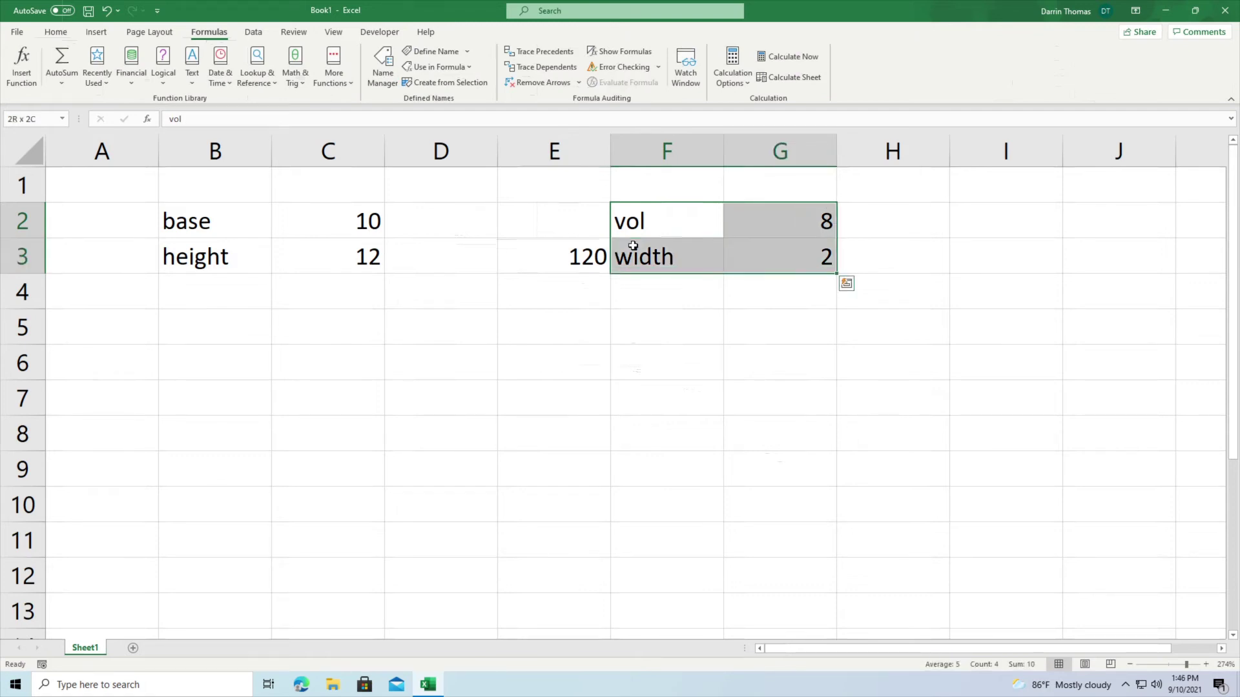
- Create names from the left-column labels, naming G2 vol and G3 width
left_click(439, 82)
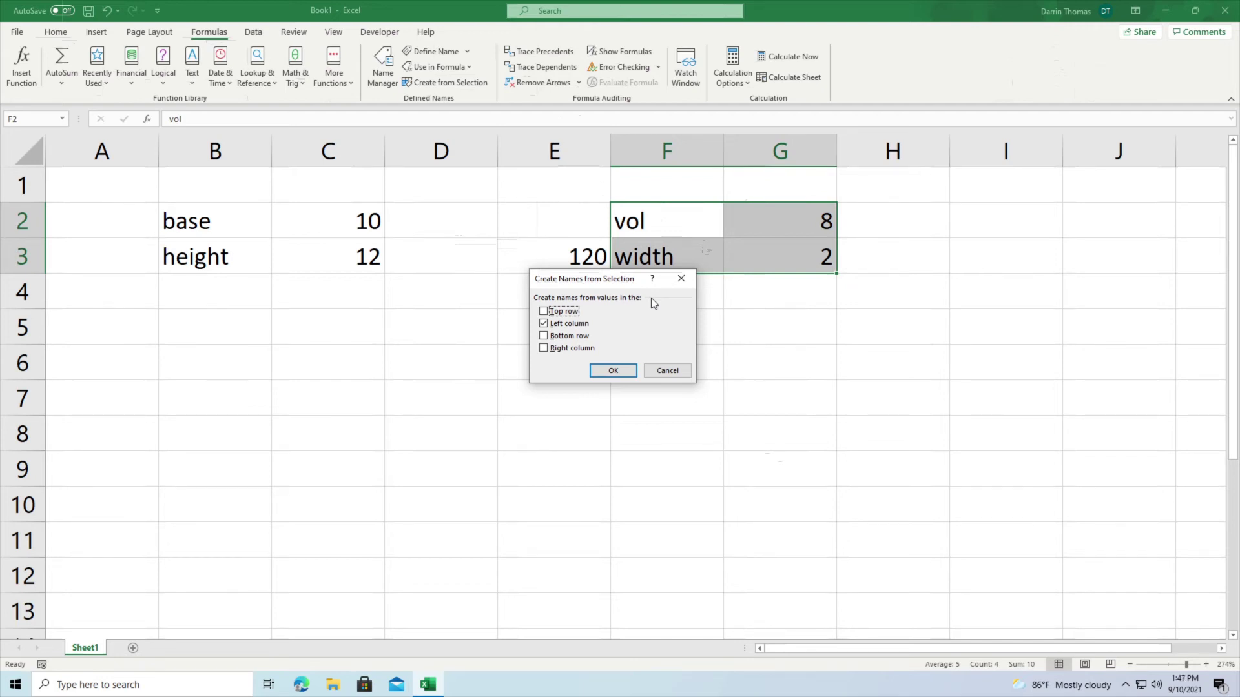
left_click(612, 369)
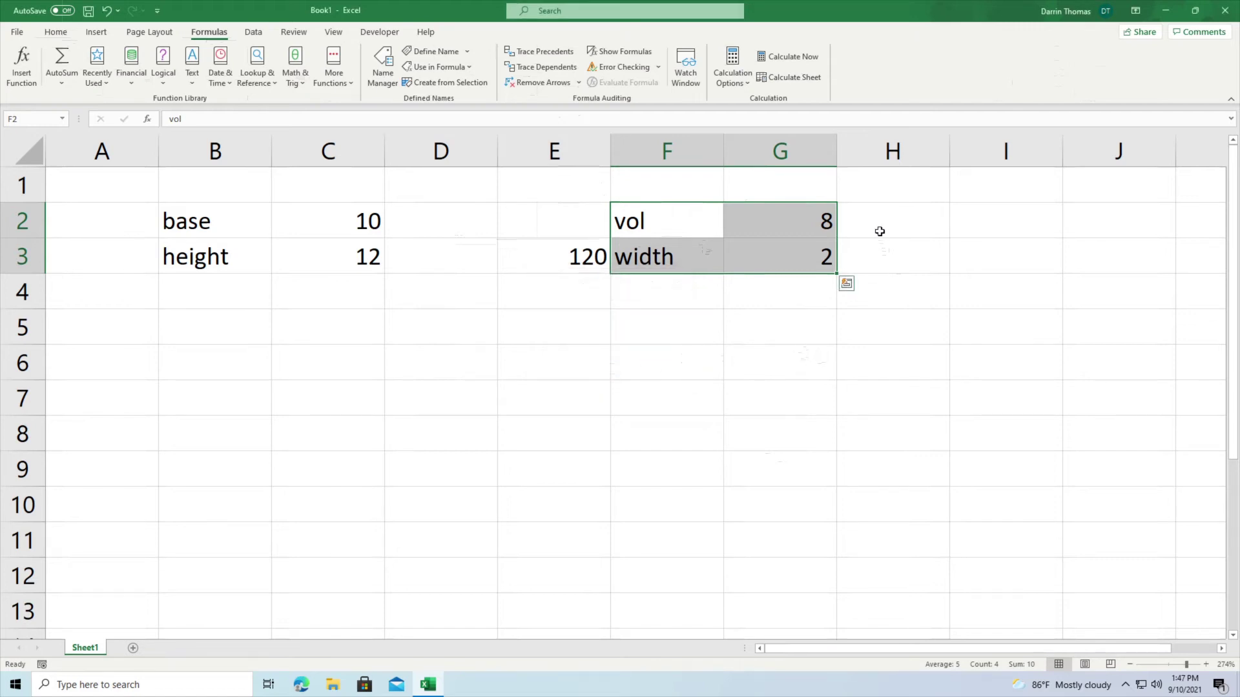
left_click(887, 225)
left_click(655, 357)
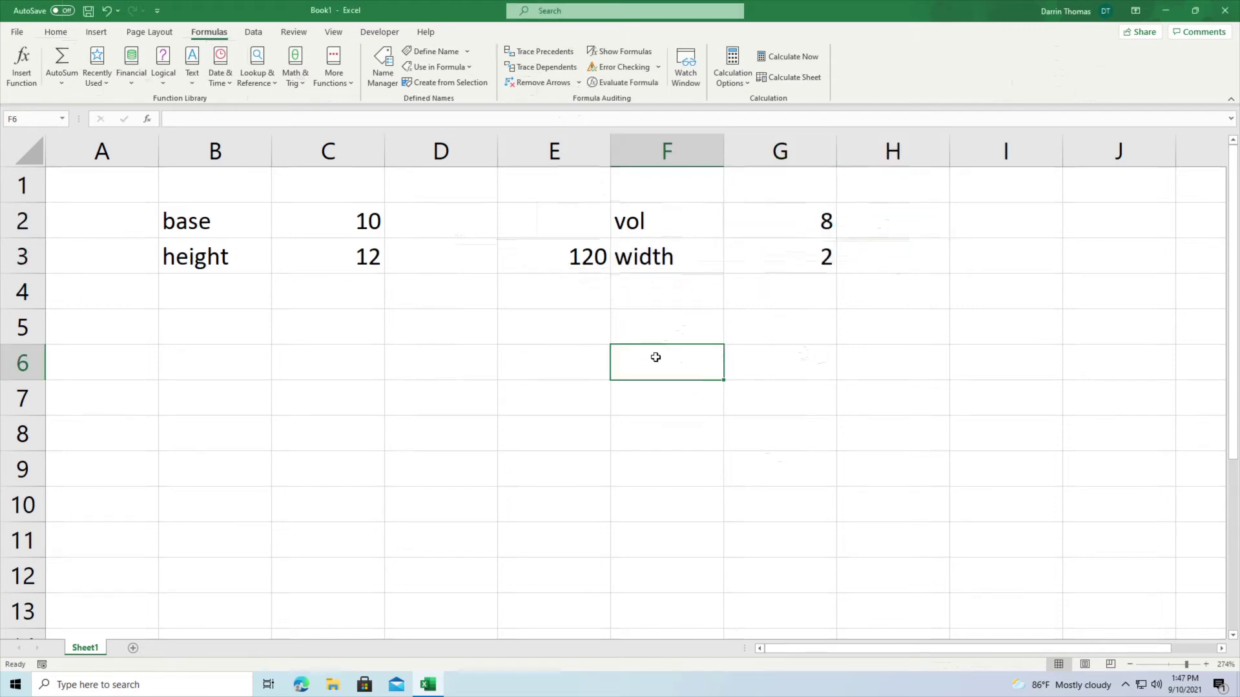
- Test the names in F6, replacing =vol with =width so it shows 2
type("=vol")
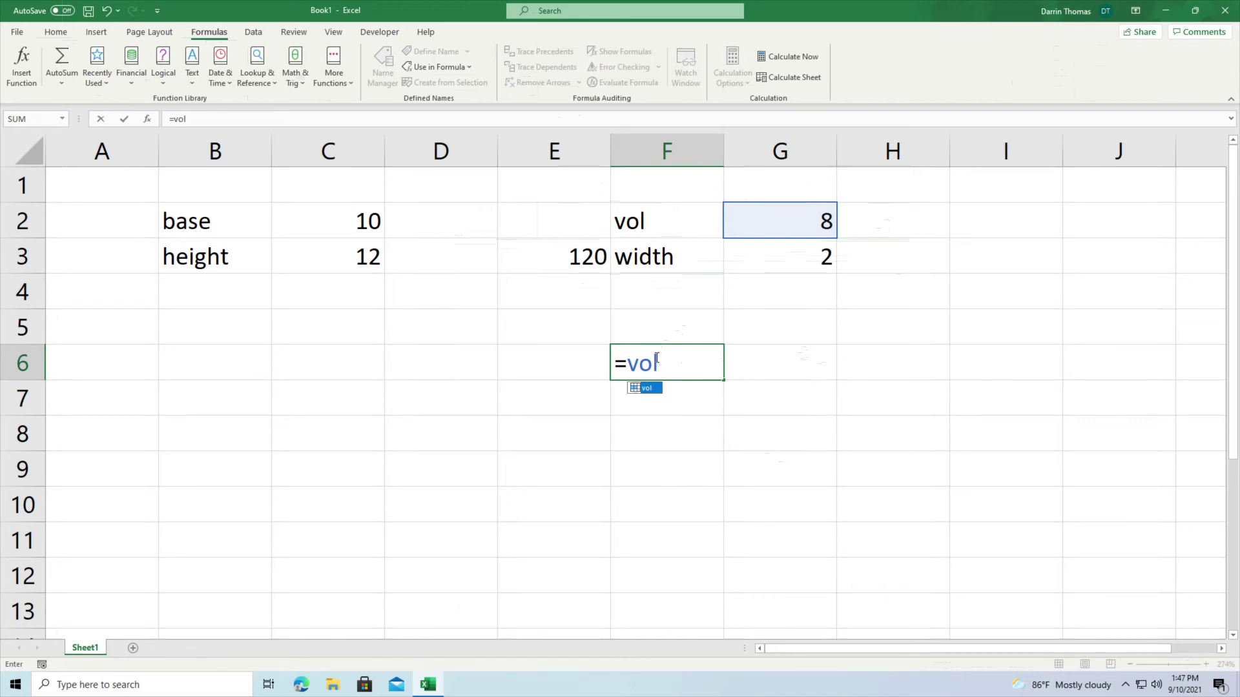
key("Return")
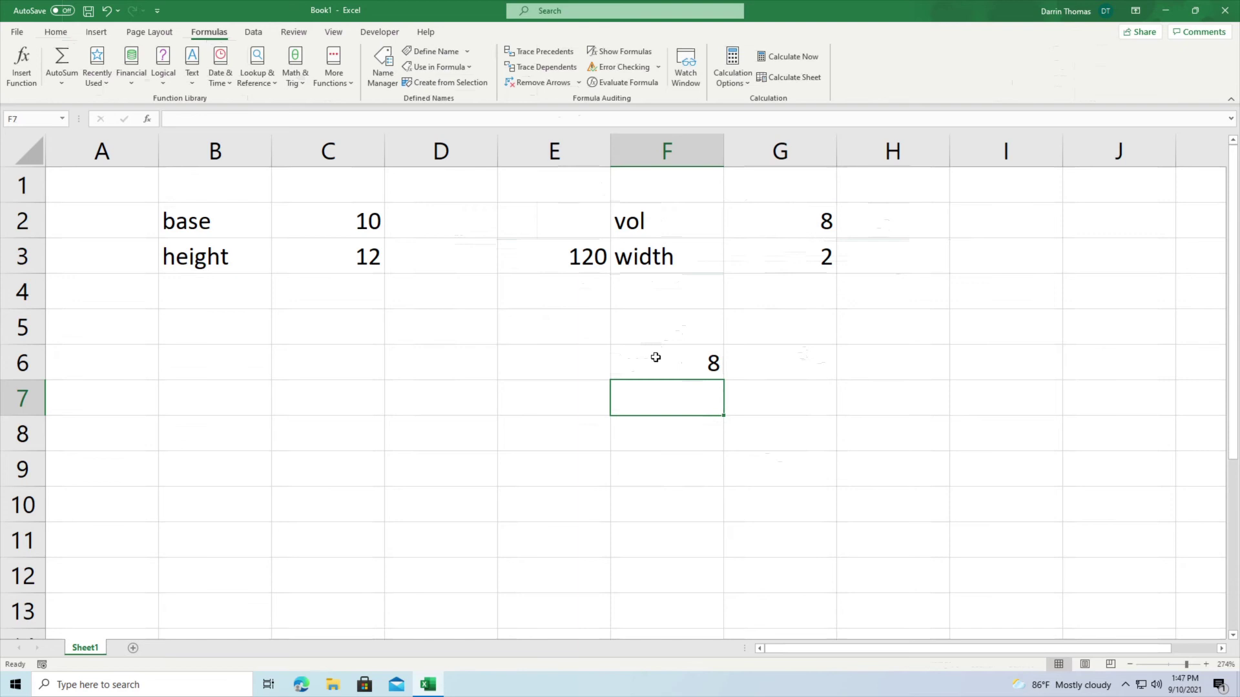
left_click(656, 357)
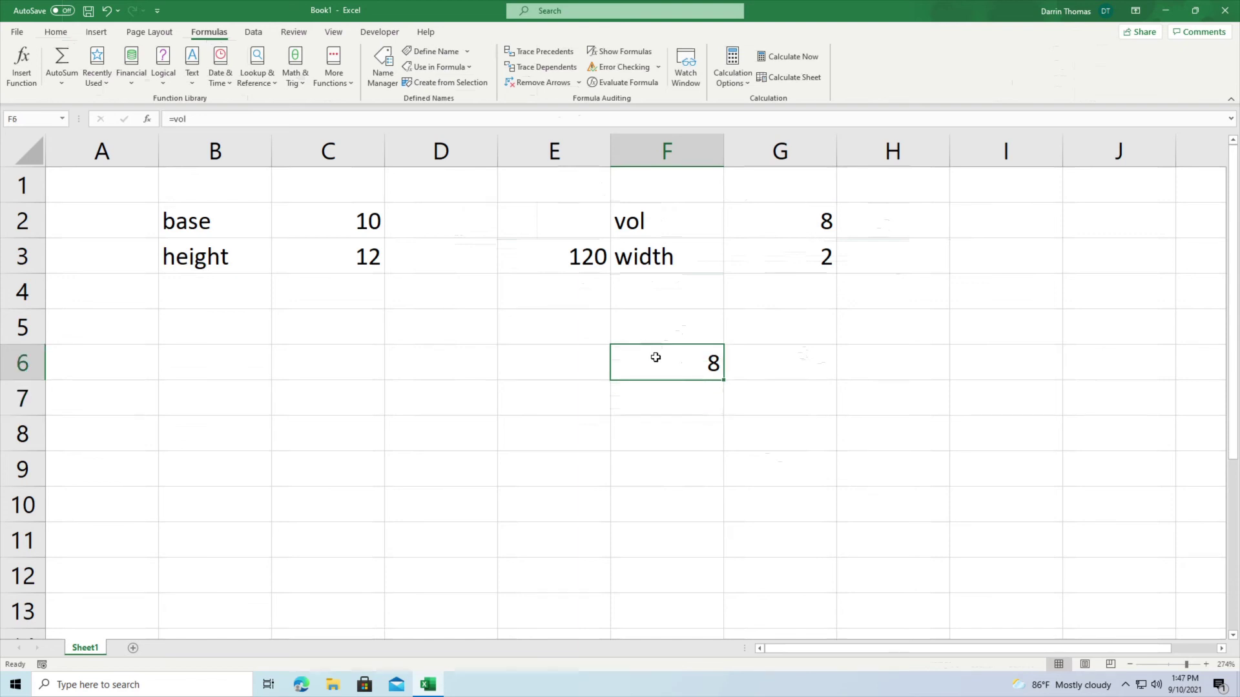
type("=width")
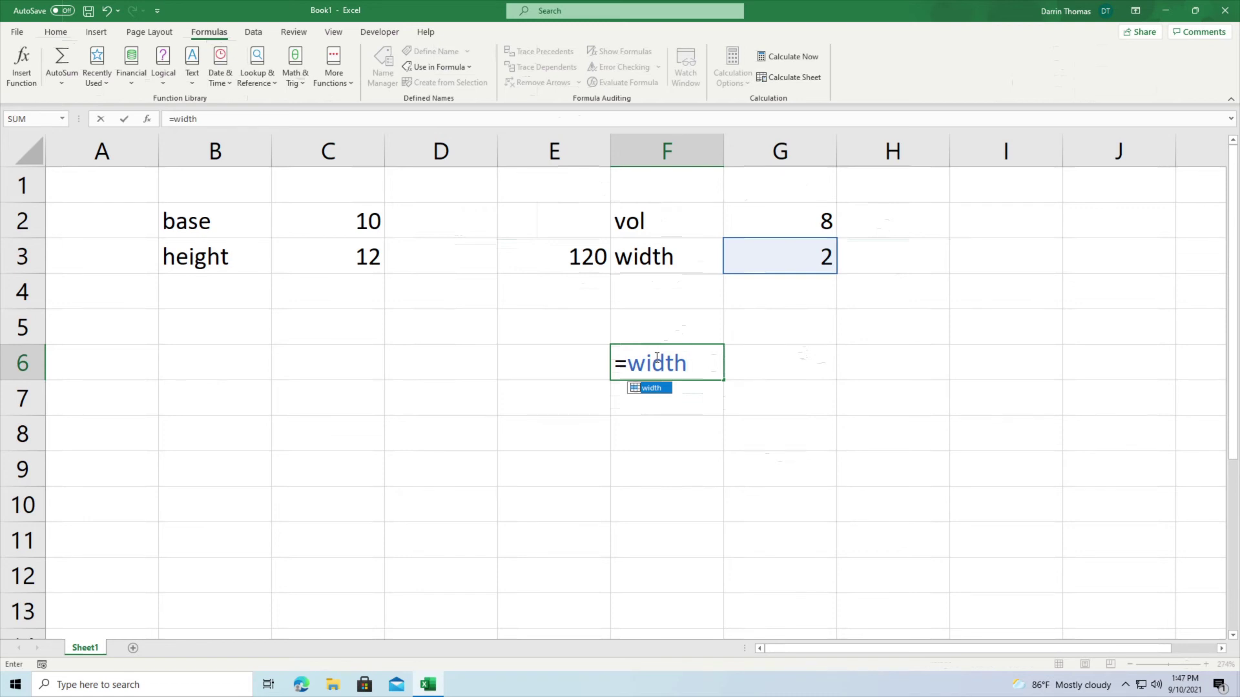
key("Return")
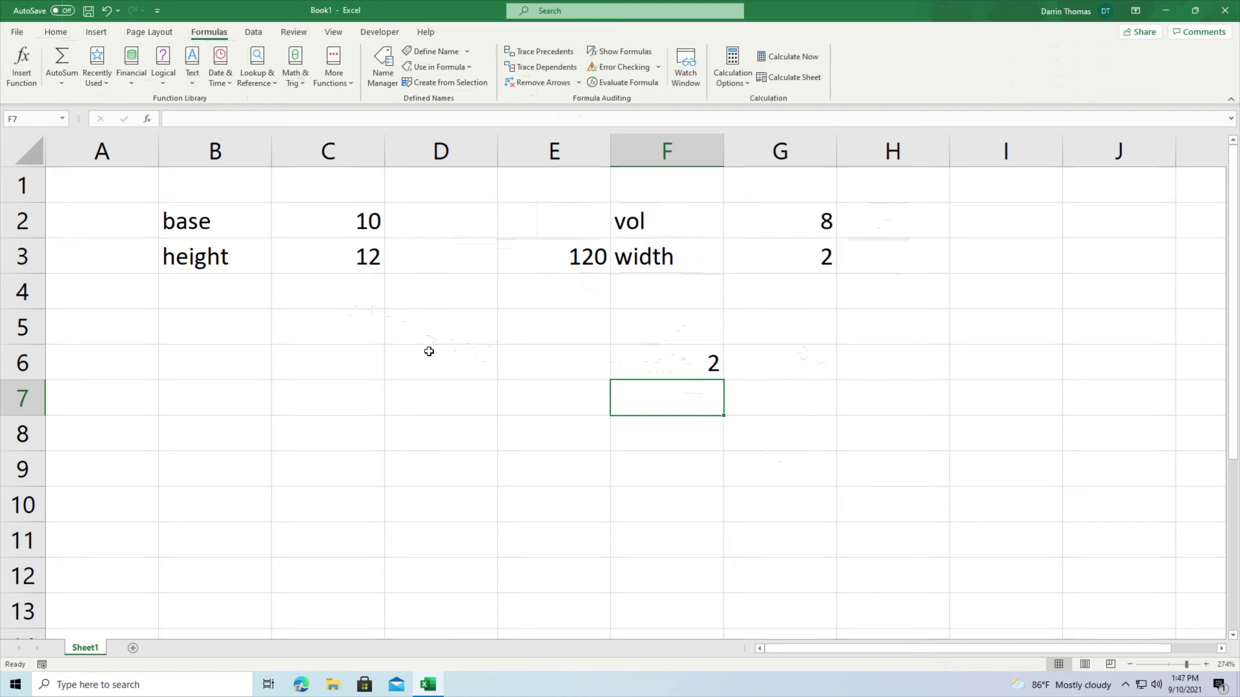
left_click(183, 362)
- Fill row labels row 1–row 3 in B6:B8 and headers column 1–column 2 in C5:D5
type("row 1")
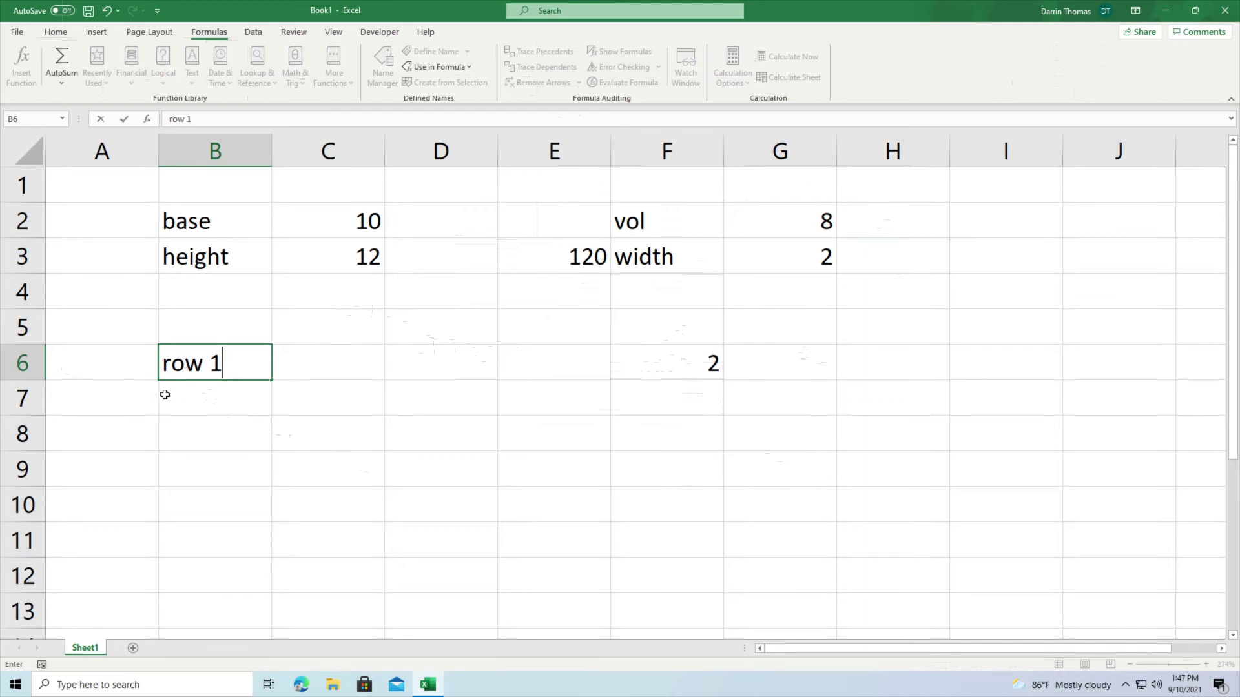
left_click_drag(266, 381, 281, 432)
left_click(322, 321)
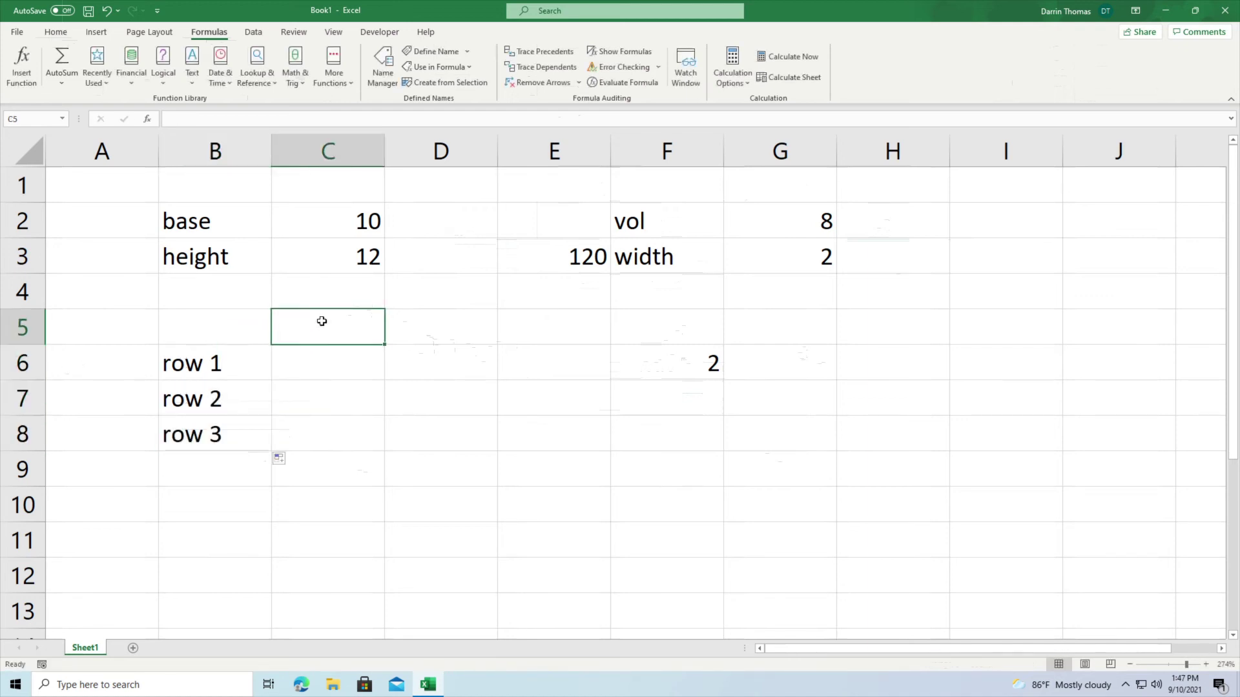
type("column 1")
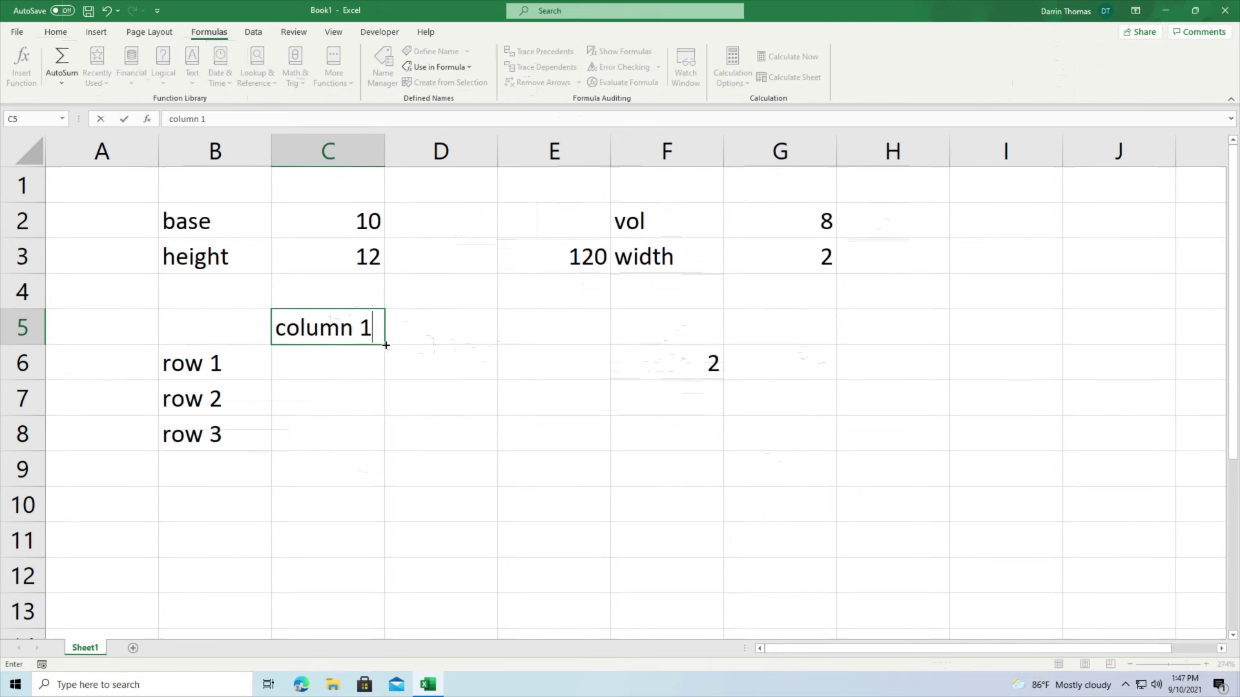
left_click_drag(385, 347, 463, 337)
- Enter the values 1 to 6 into C6:D8
left_click(320, 374)
type("1")
key("Tab")
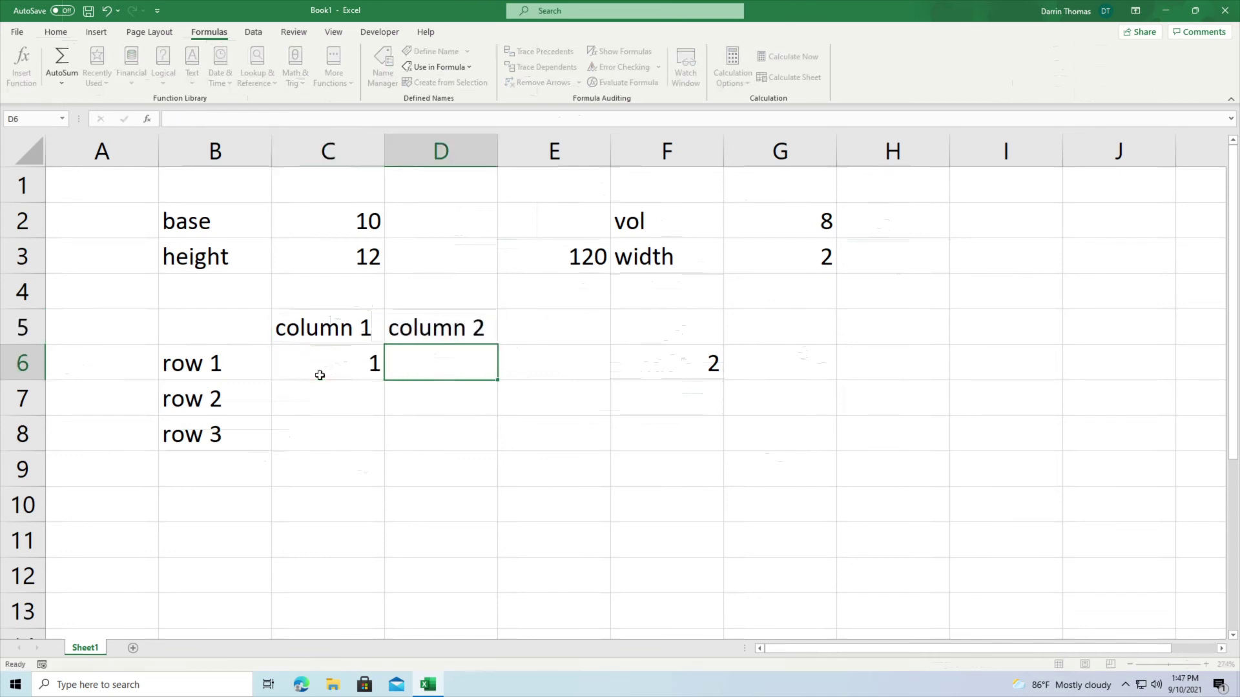
type("2")
key("Down")
type("3")
key("Left")
type("4")
key("Return")
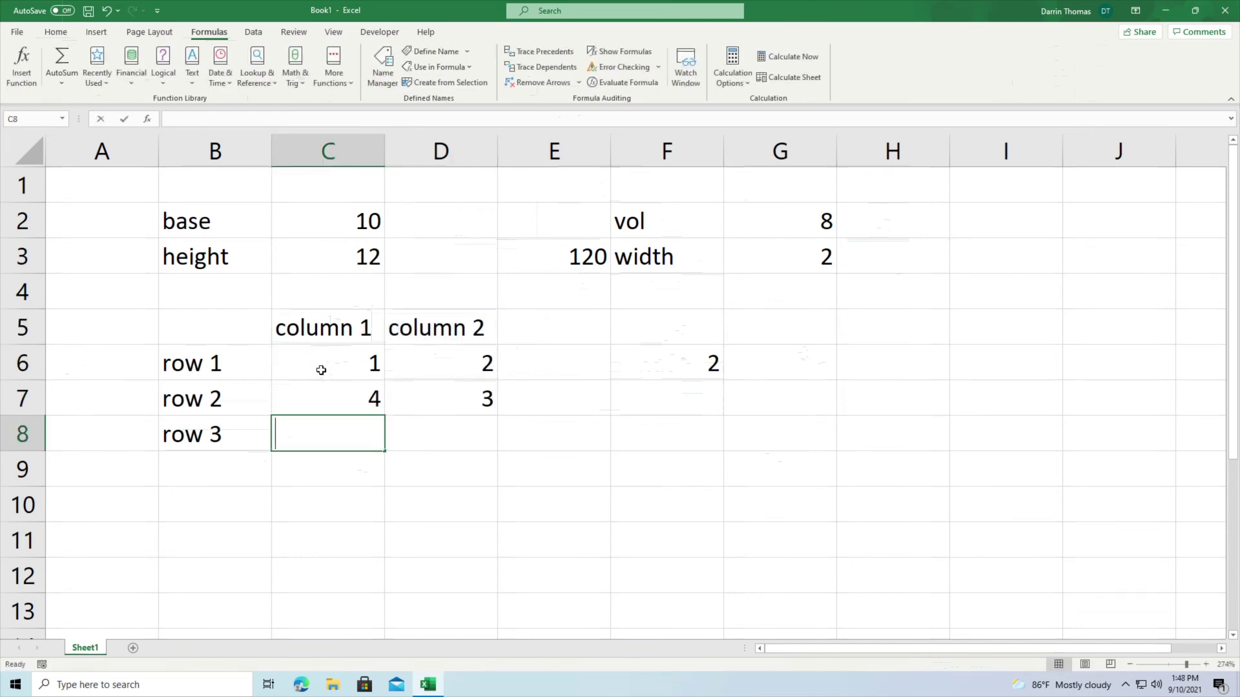
type("5")
key("Tab")
type("6")
key("Return")
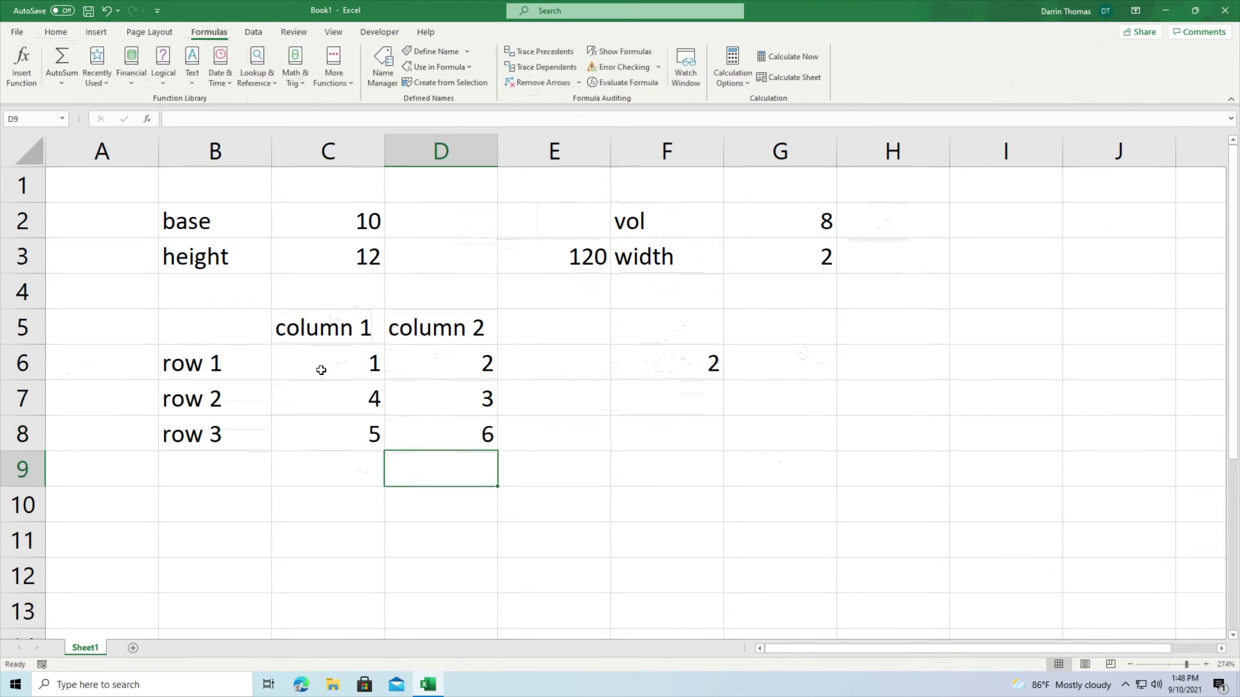
key("Tab")
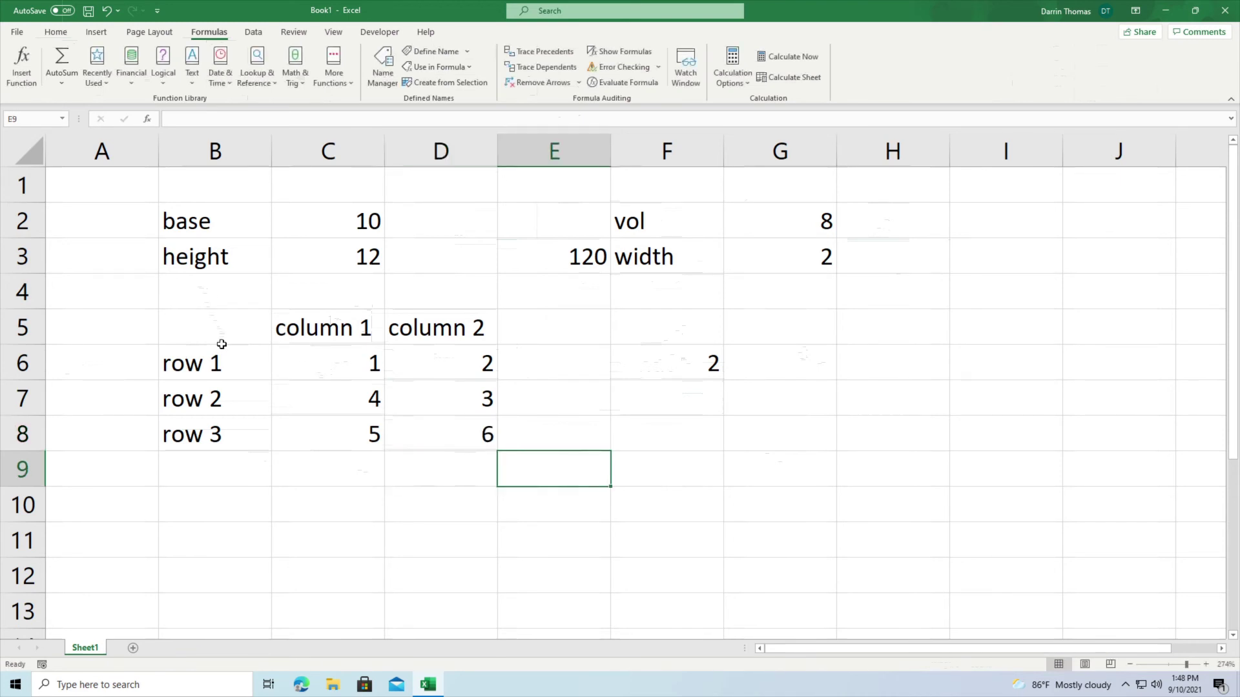
- Name the range B5:D8 'data' using the Name Box
left_click_drag(219, 337, 414, 434)
left_click(13, 118)
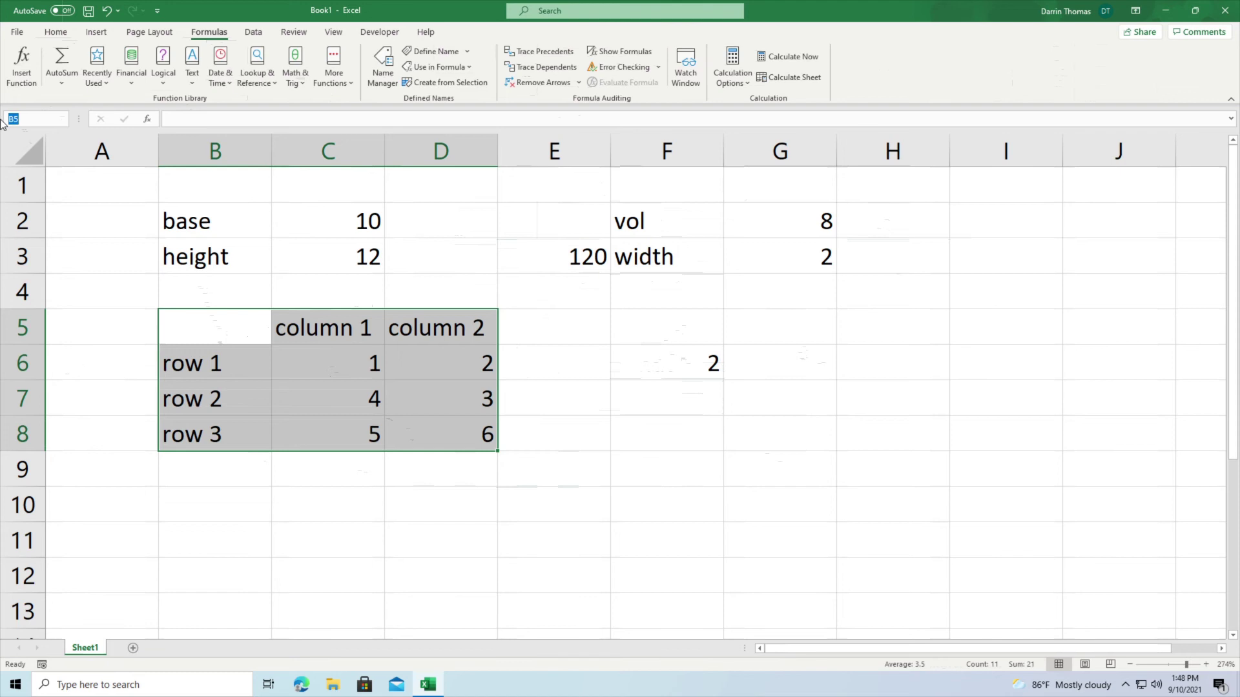
type("data")
left_click(882, 472)
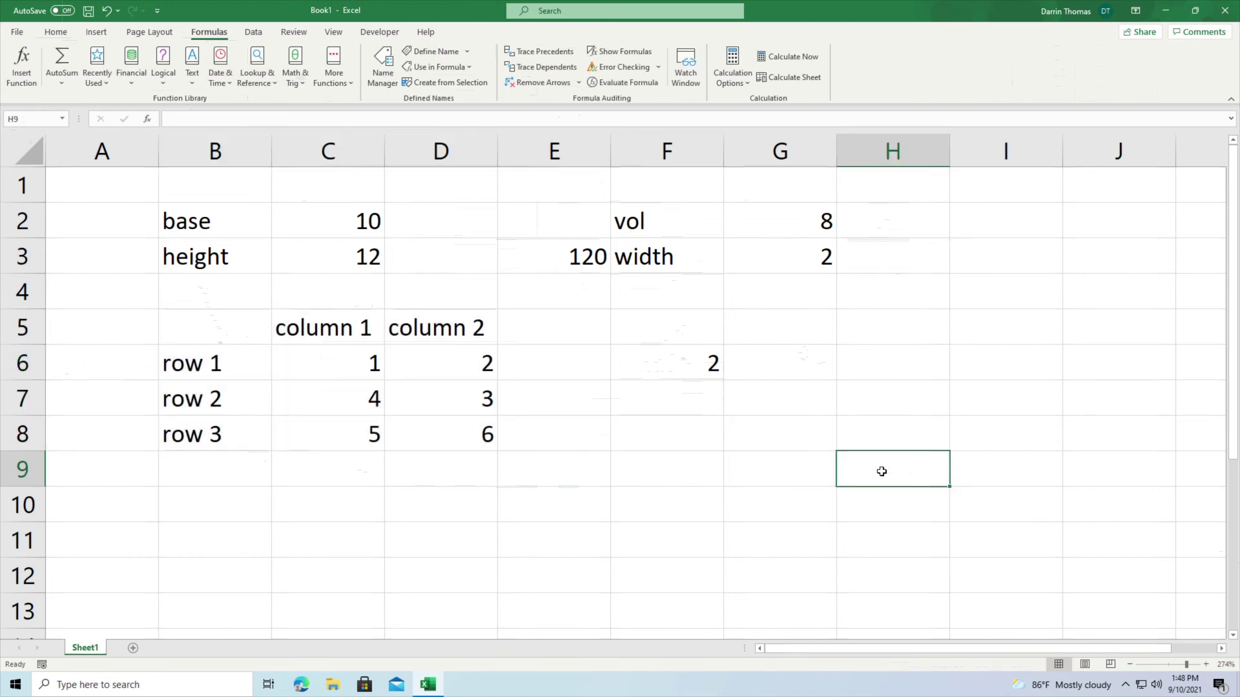
- Enter =data in H9 so the grid spills into H9:J12, and compare it with the source
type("=data")
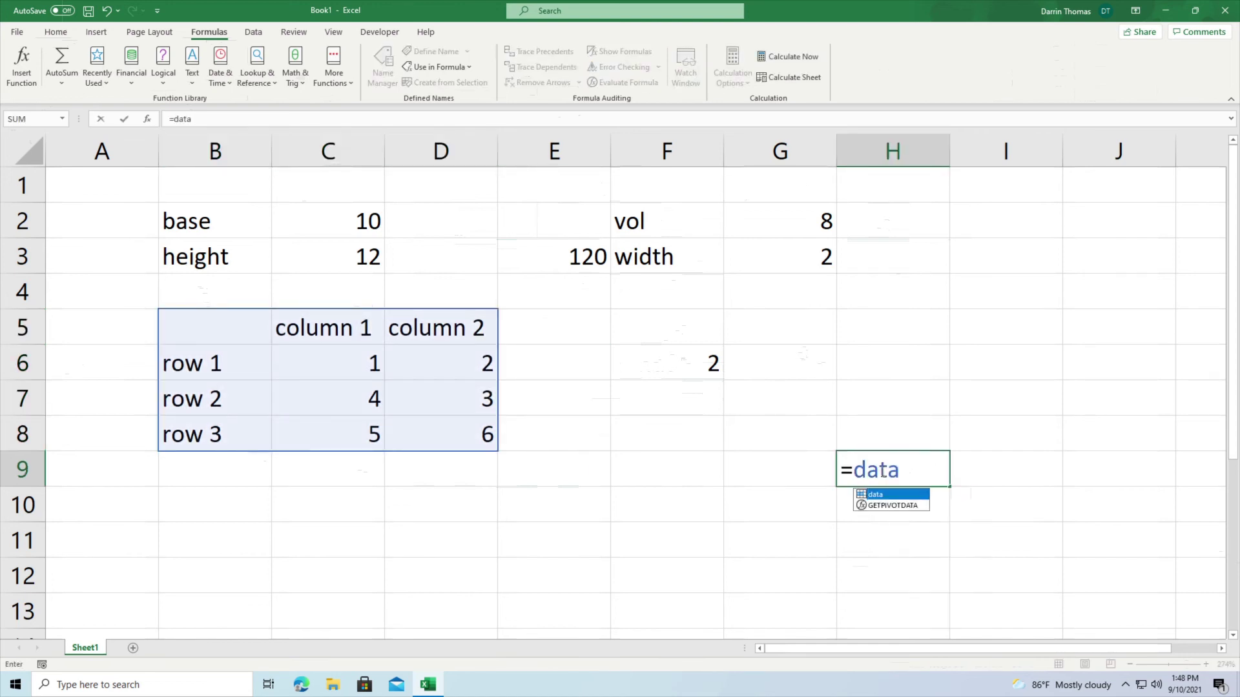
key("Return")
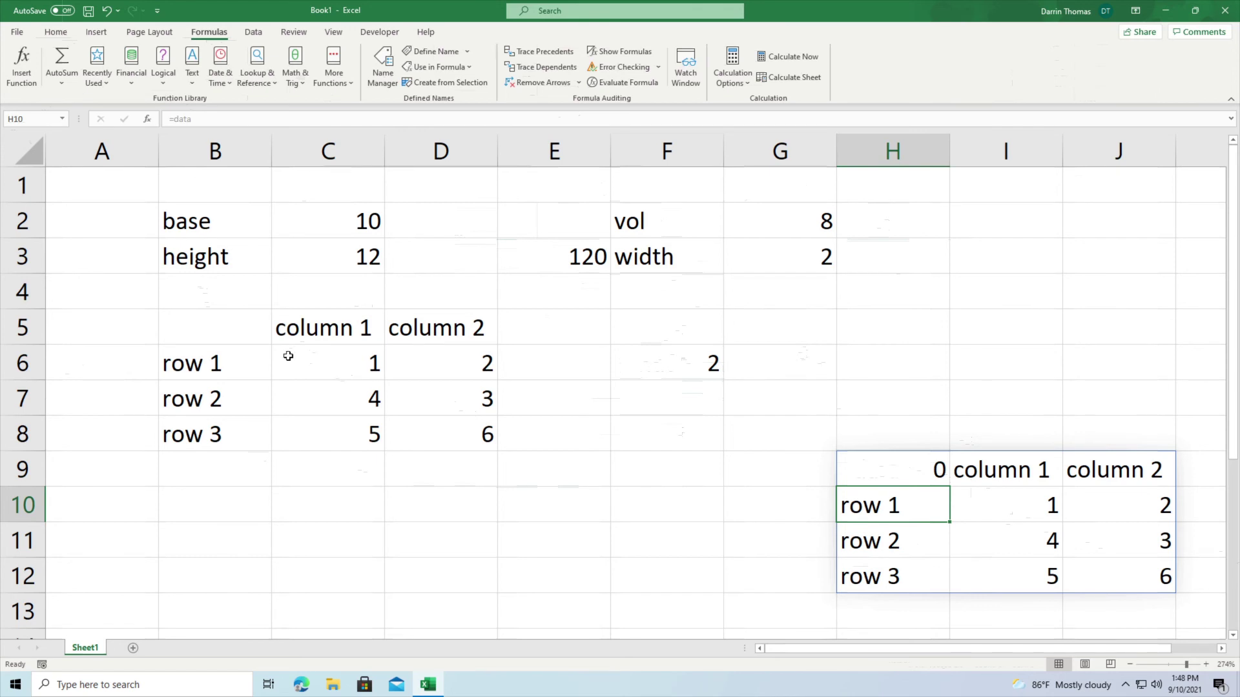
left_click_drag(221, 338, 399, 421)
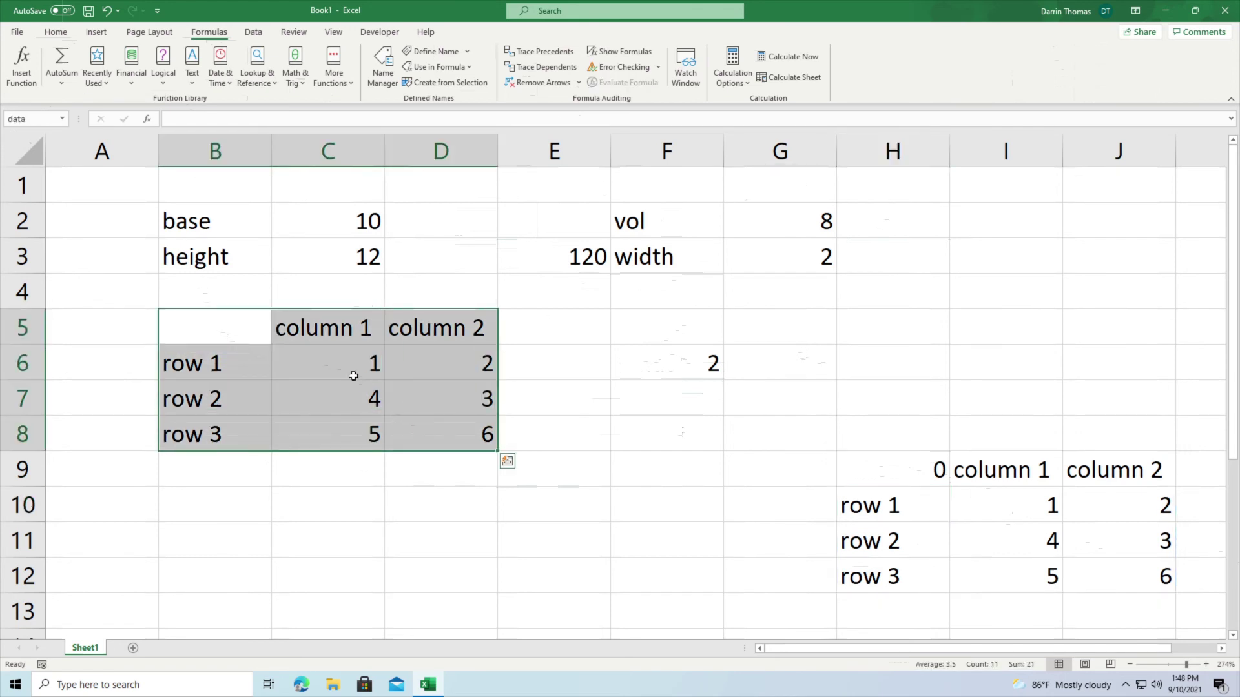
left_click(345, 349)
left_click_drag(343, 360, 443, 436)
left_click(849, 471)
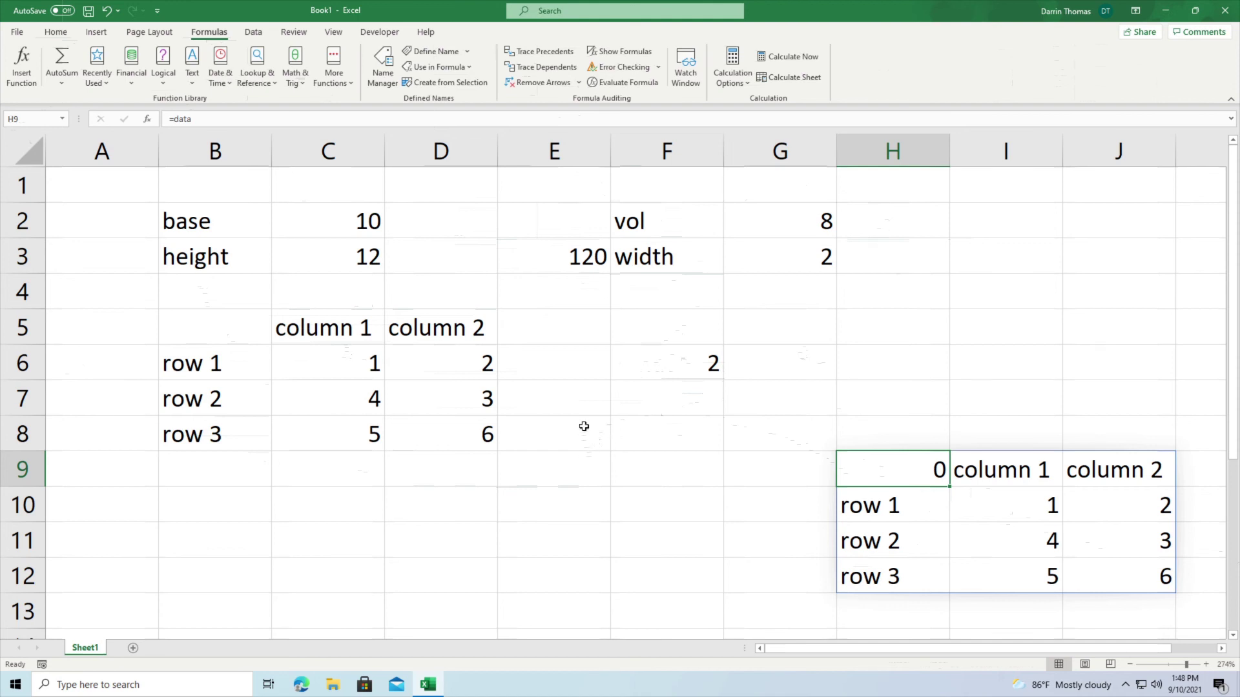
key("F3")
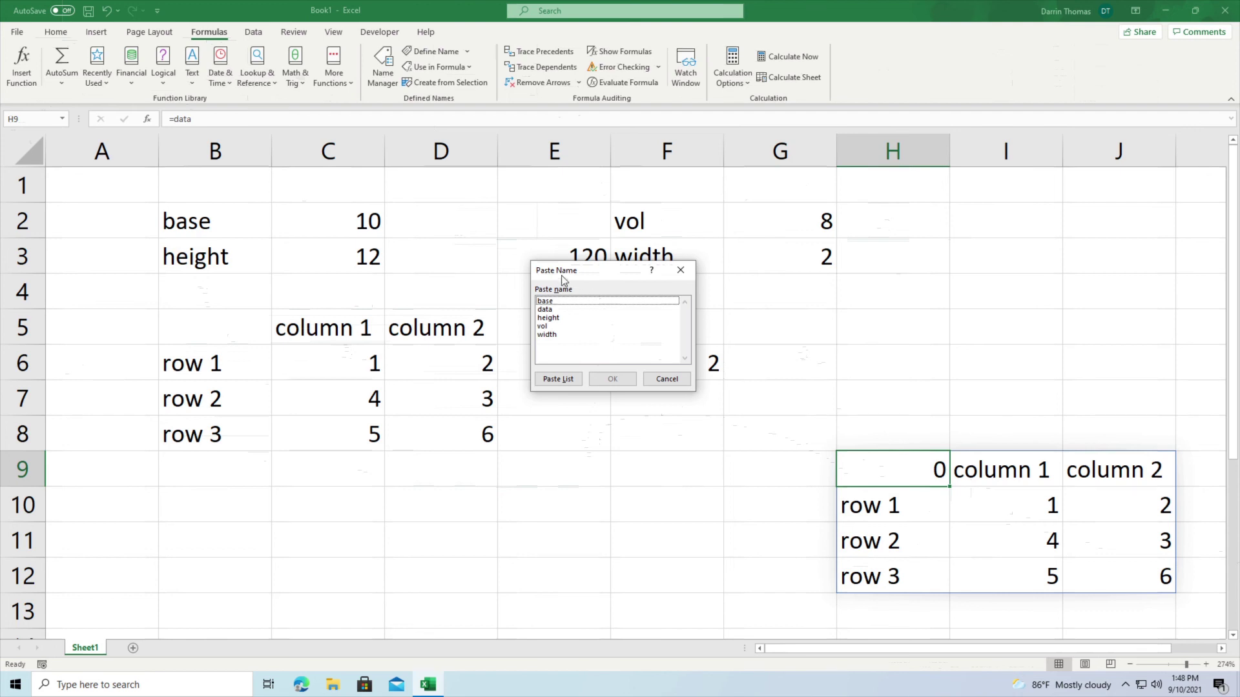
left_click(545, 301)
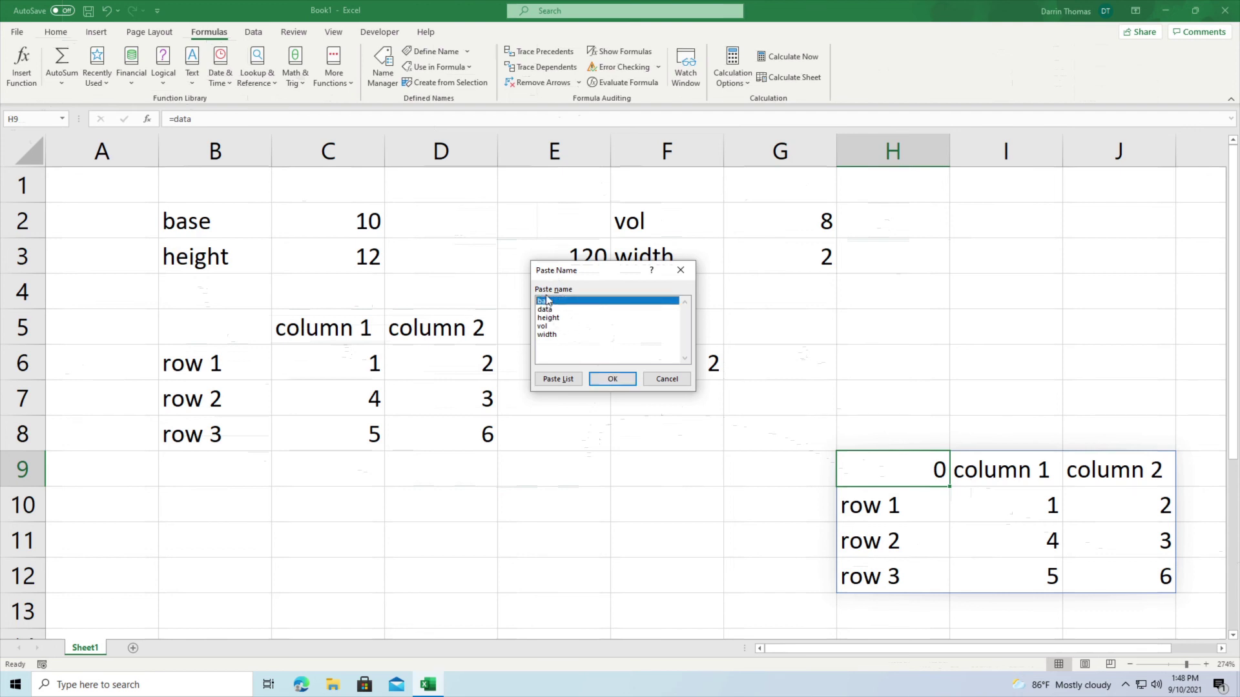
left_click(552, 335)
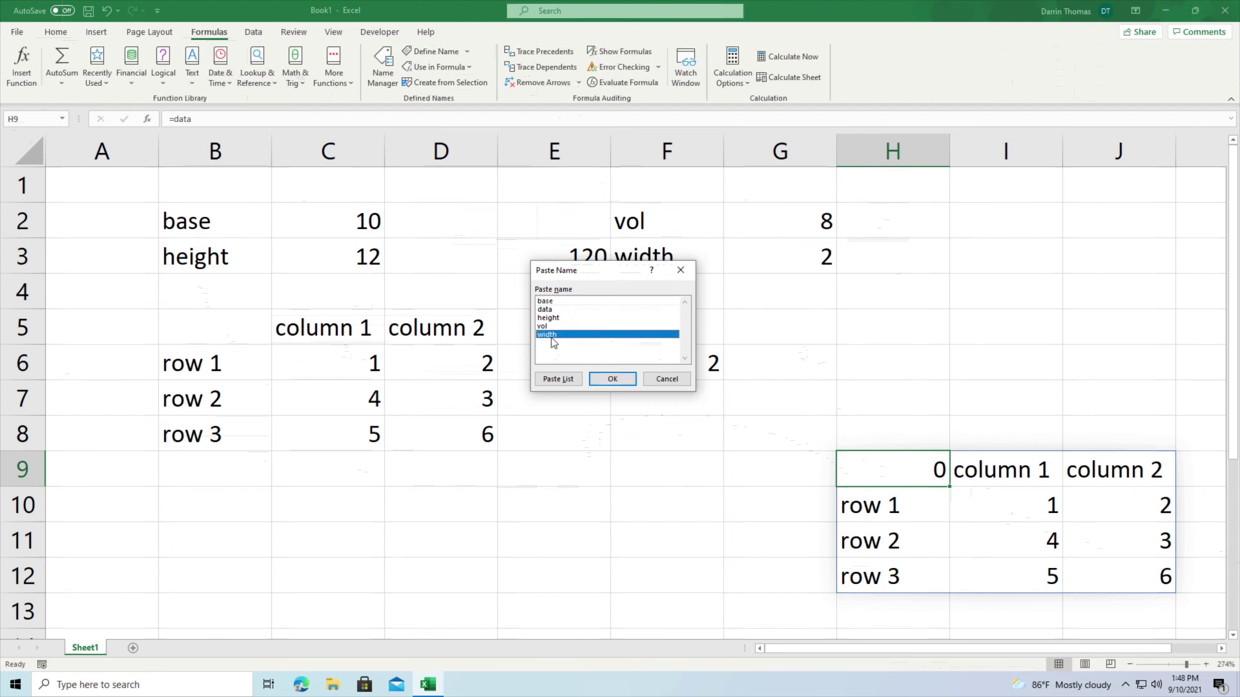
left_click(612, 379)
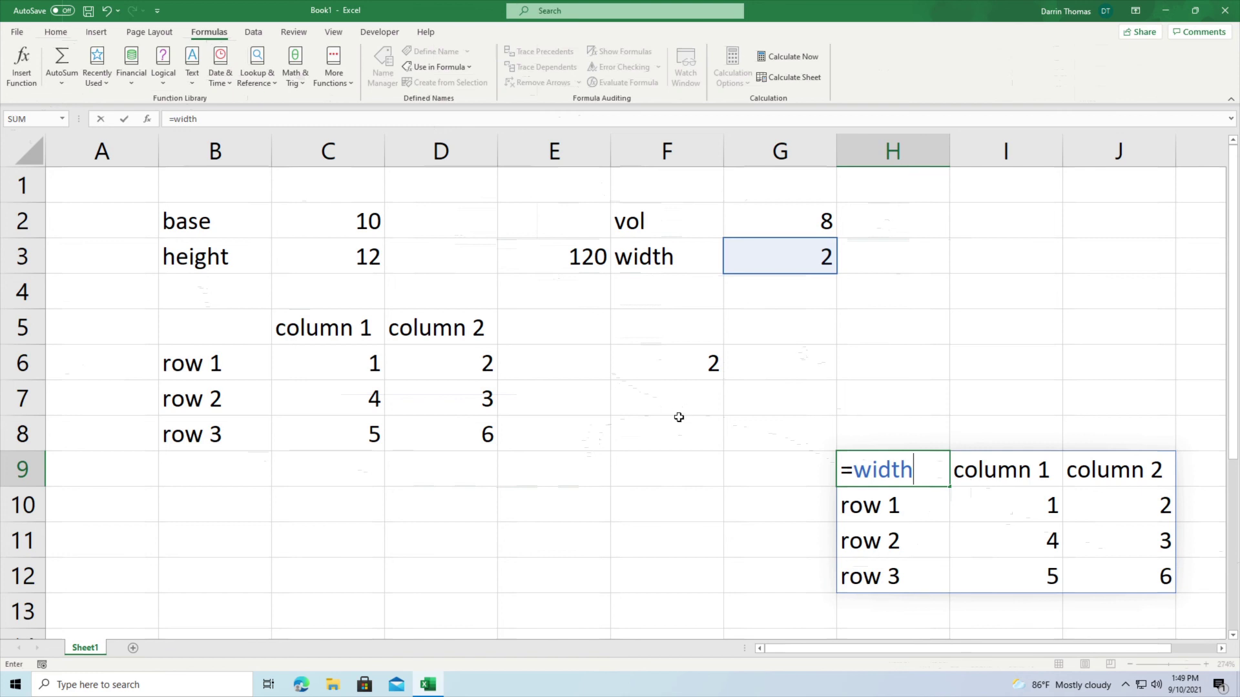
key("ctrl+z")
key("Escape")
key("ctrl+Return")
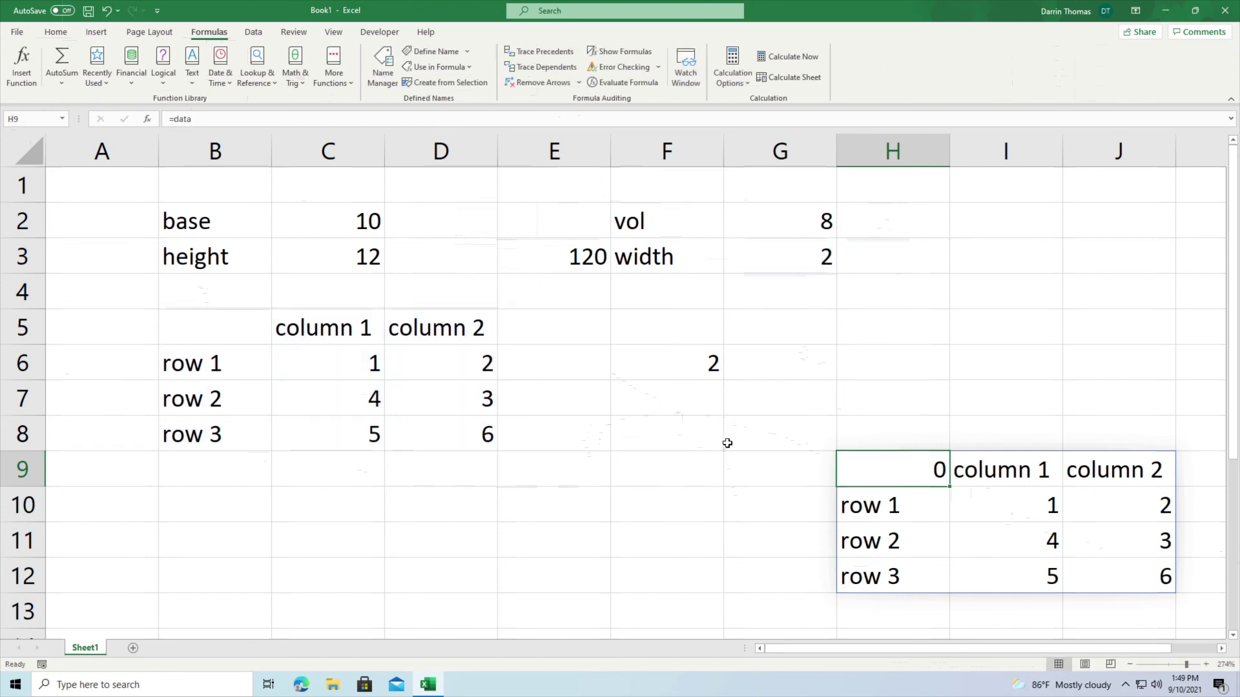